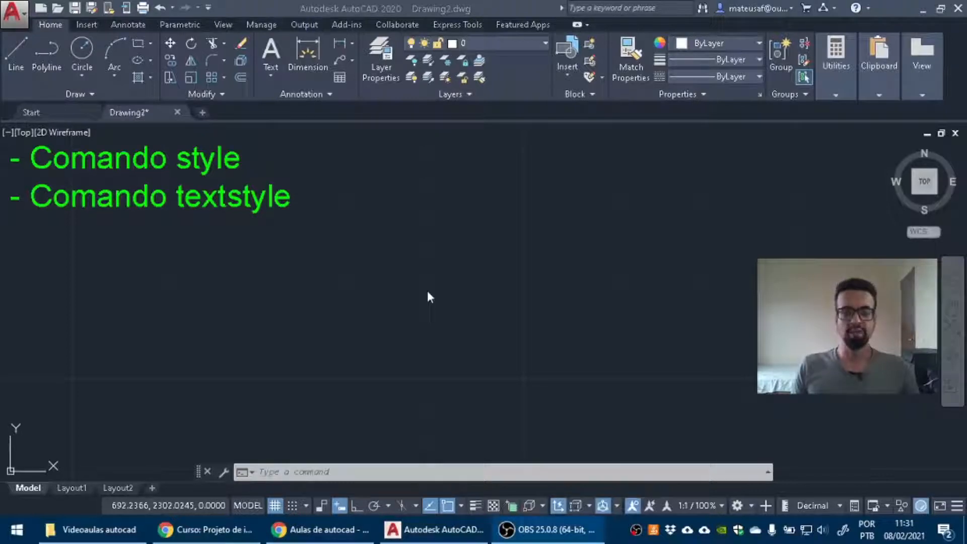
left_click(270, 69)
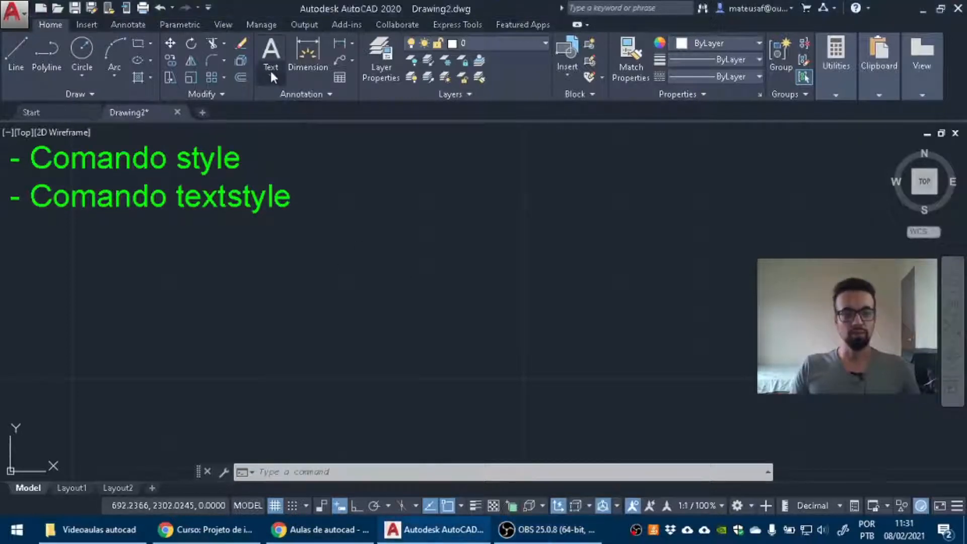
left_click(269, 76)
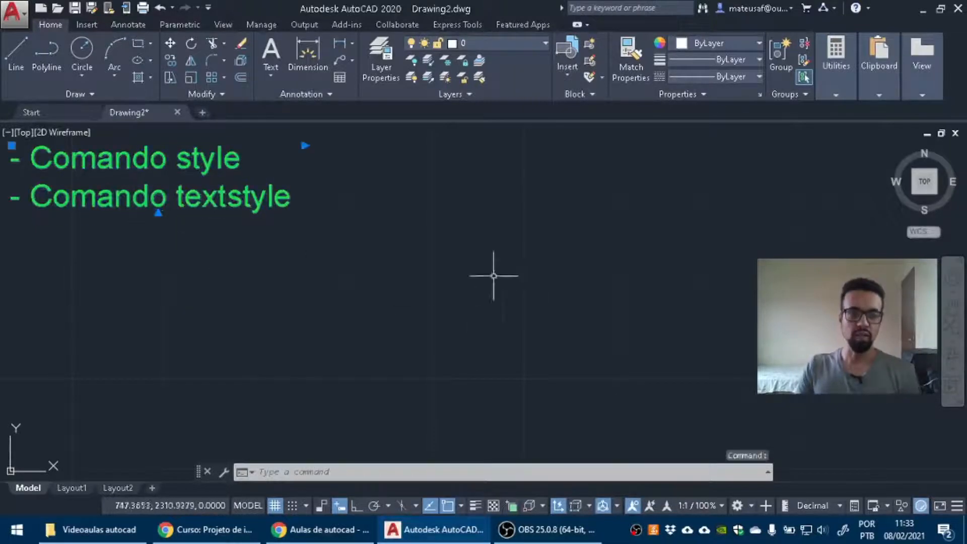
Open the green multiline text for editing, examine the colour choices for all of its content, and leave the editor.
double_click(184, 197)
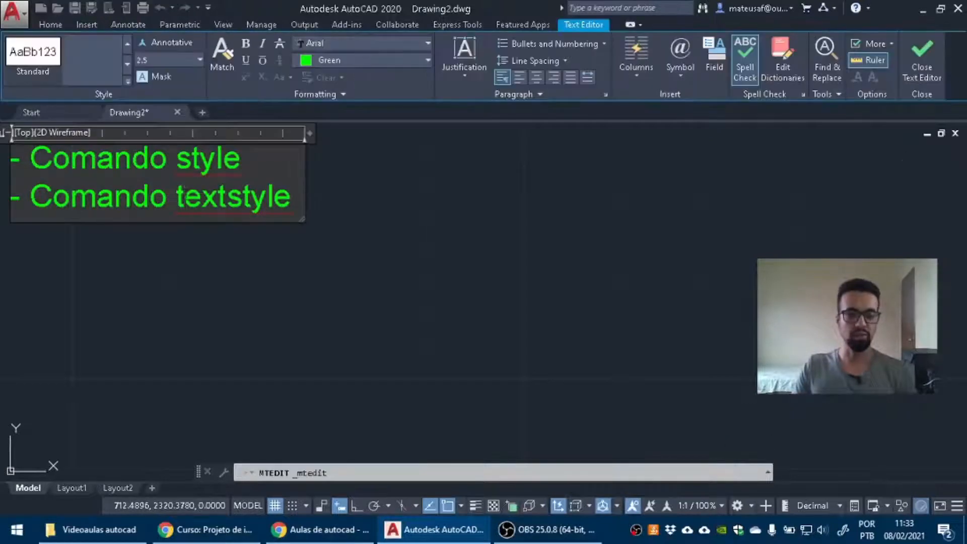
key("ctrl+a")
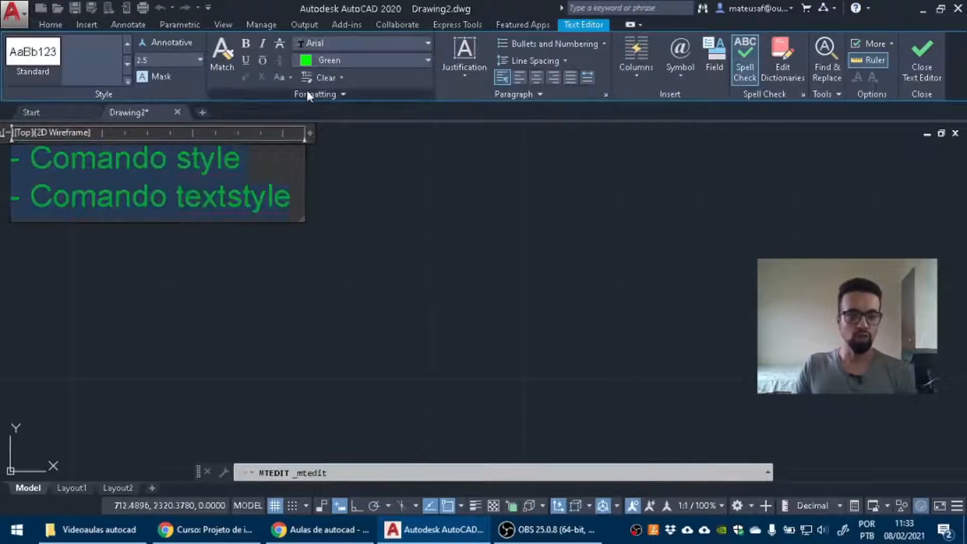
left_click(339, 61)
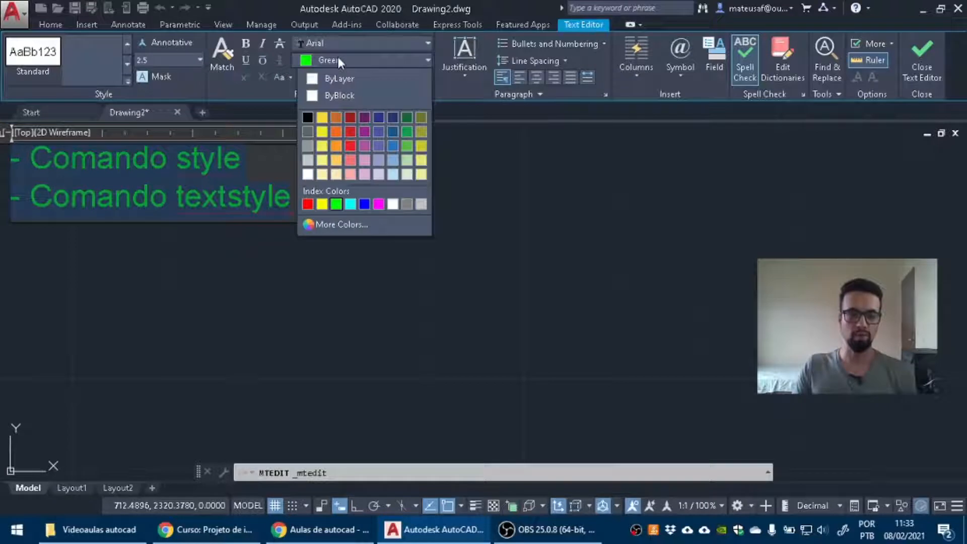
left_click(340, 59)
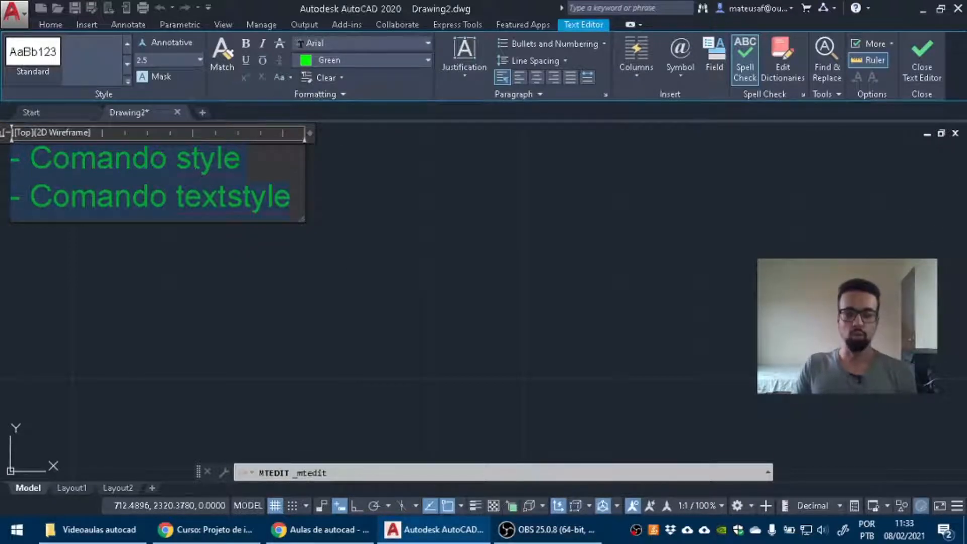
left_click(314, 271)
left_click(295, 289)
left_click(489, 225)
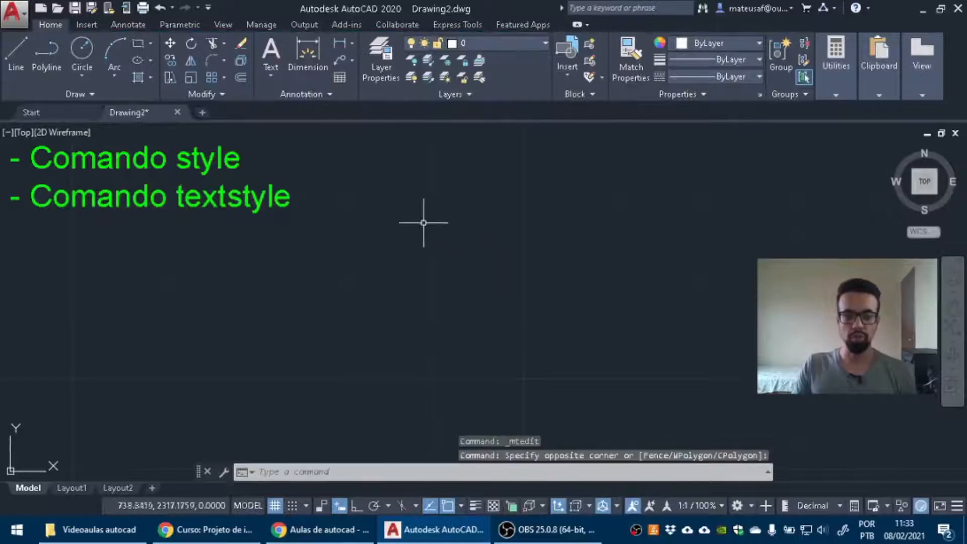
left_click(349, 242)
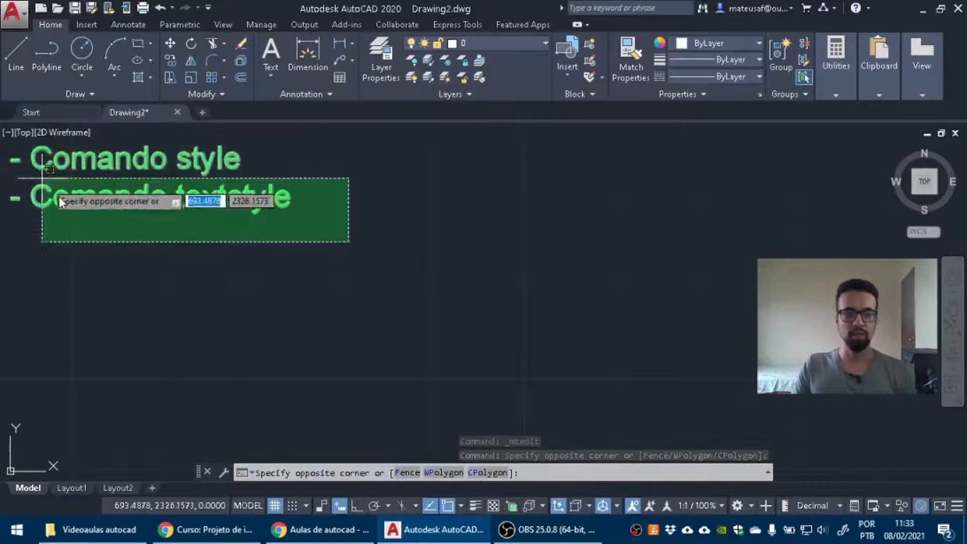
left_click(305, 275)
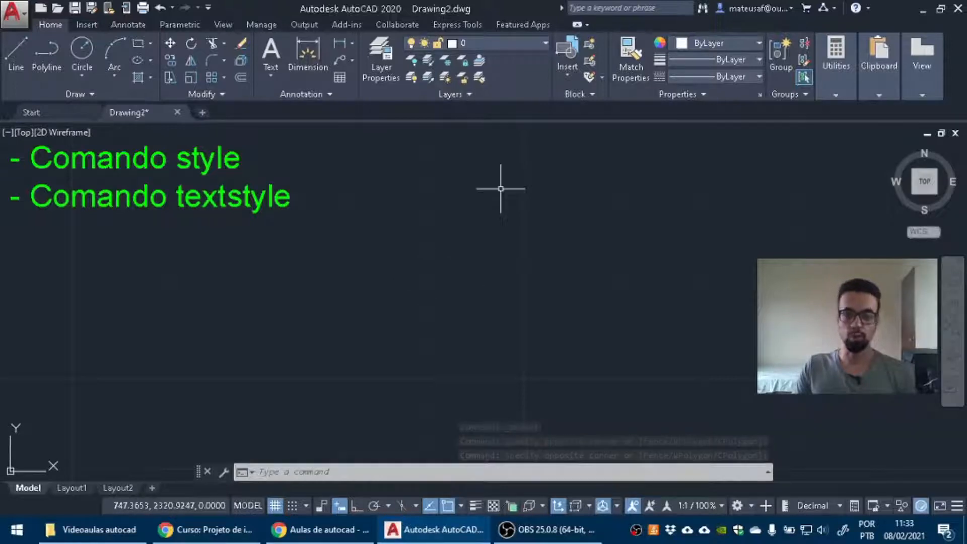
left_click(417, 294)
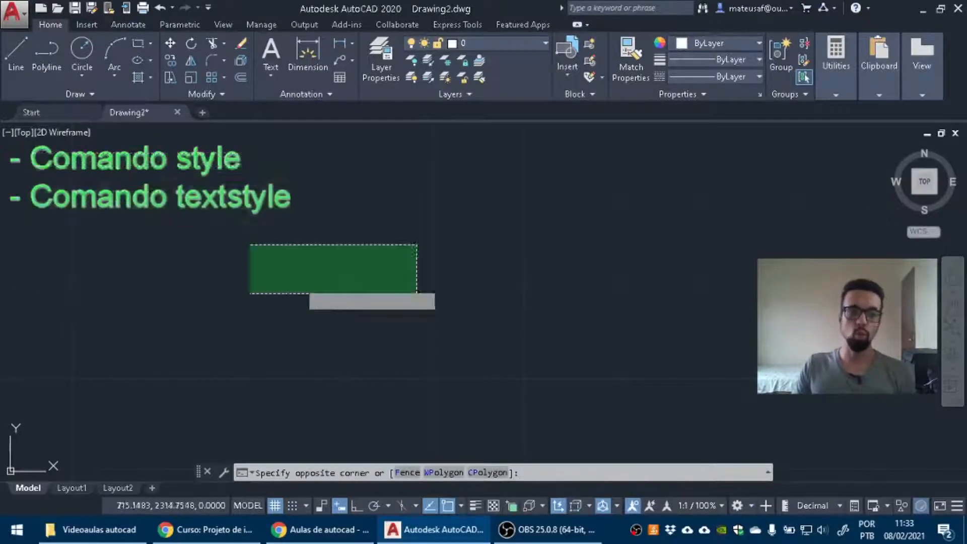
left_click(376, 282)
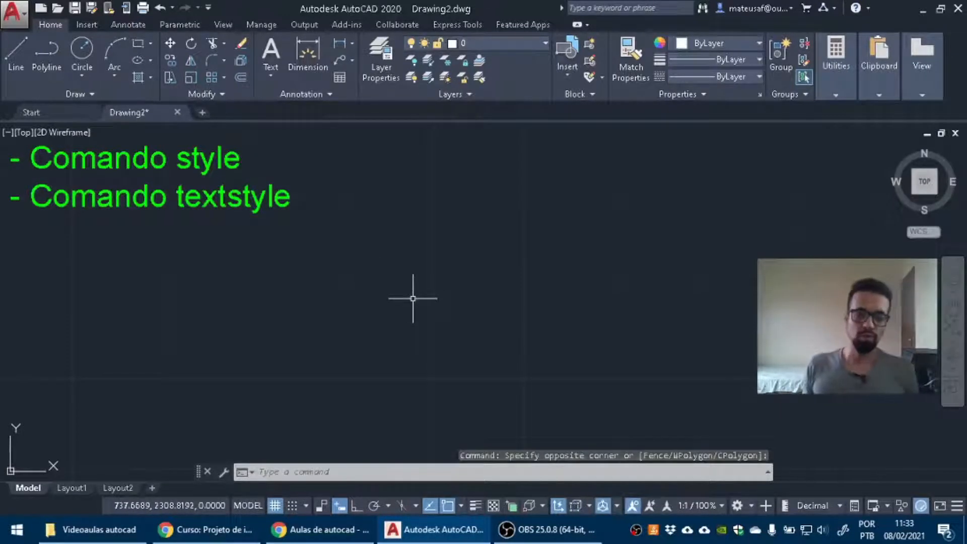
Create a multiline text reading "IFMG Ibirté" in the Standard text style, below and to the right of the green list.
type("MTEX")
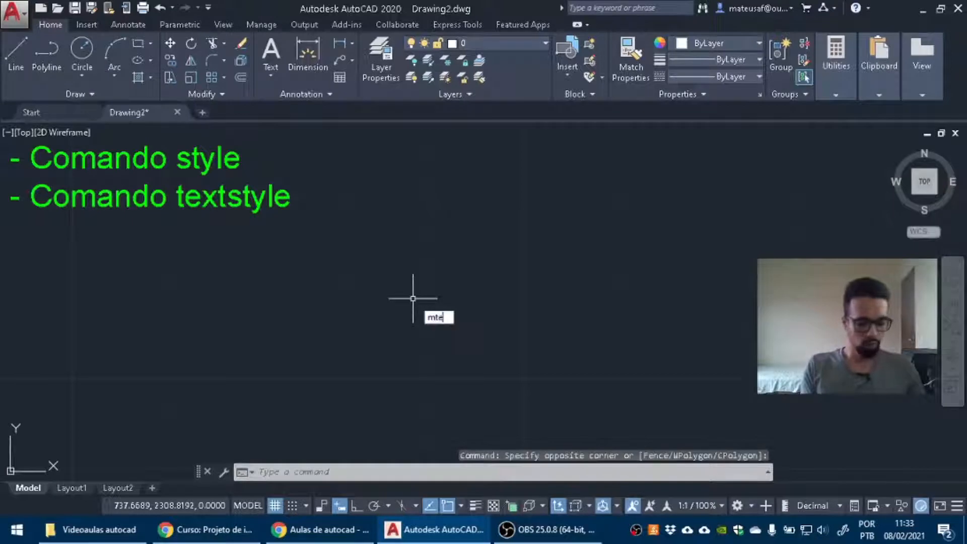
key("Return")
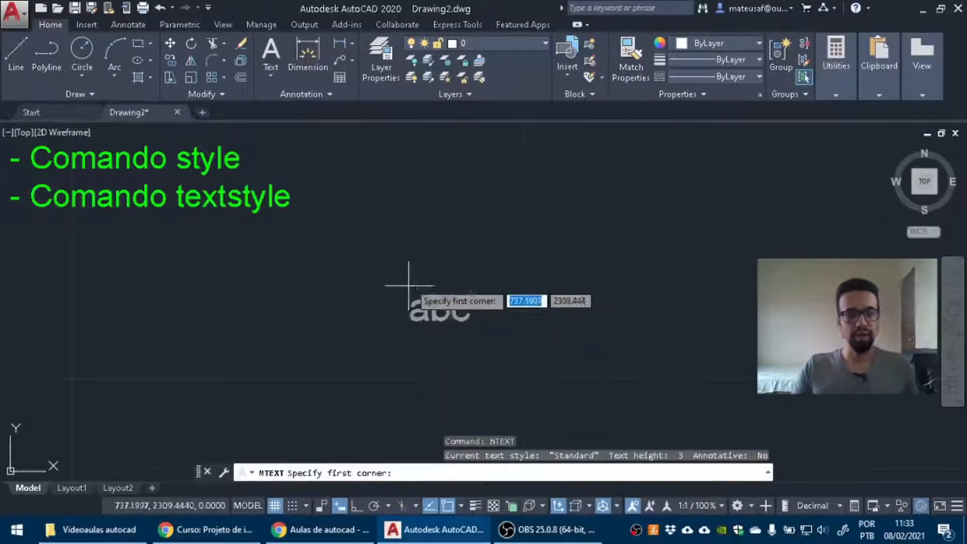
left_click(348, 228)
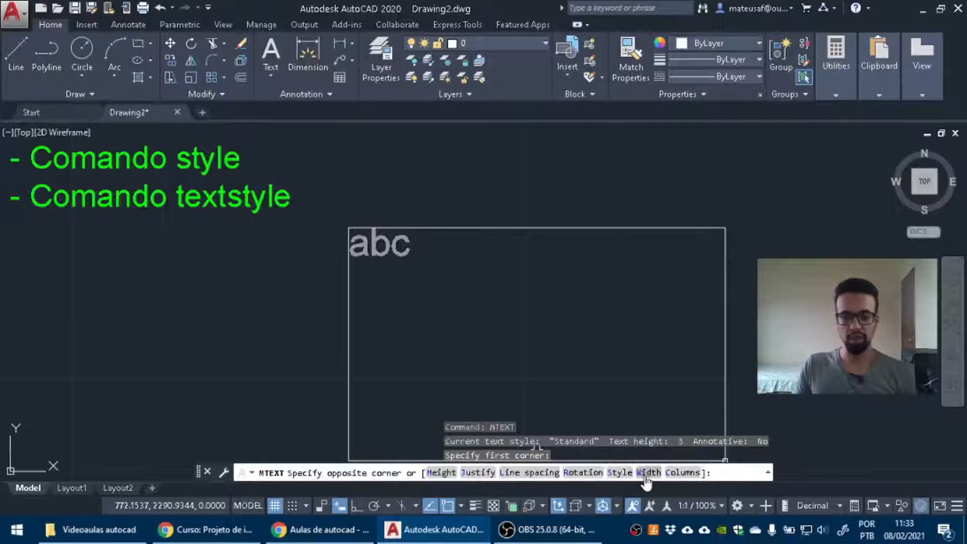
left_click(619, 472)
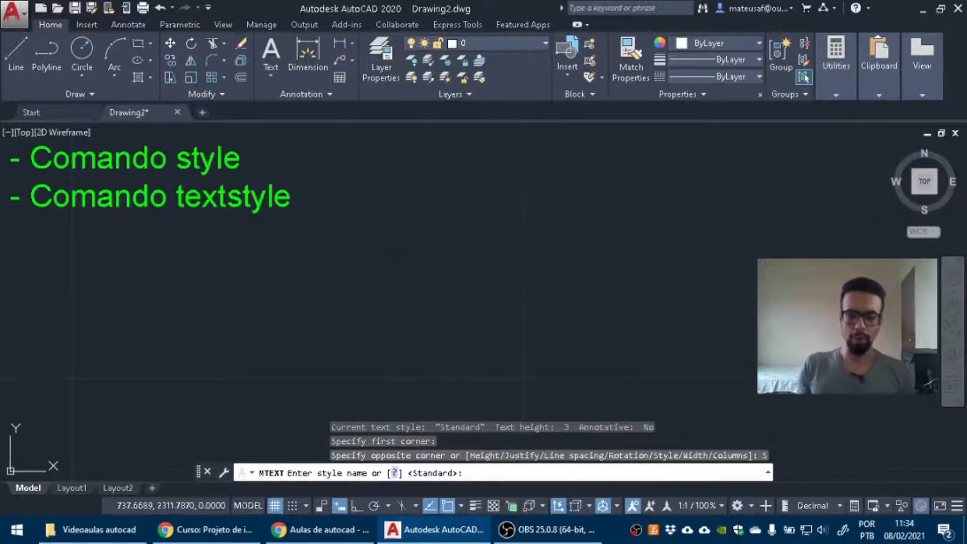
key("Return")
left_click(790, 345)
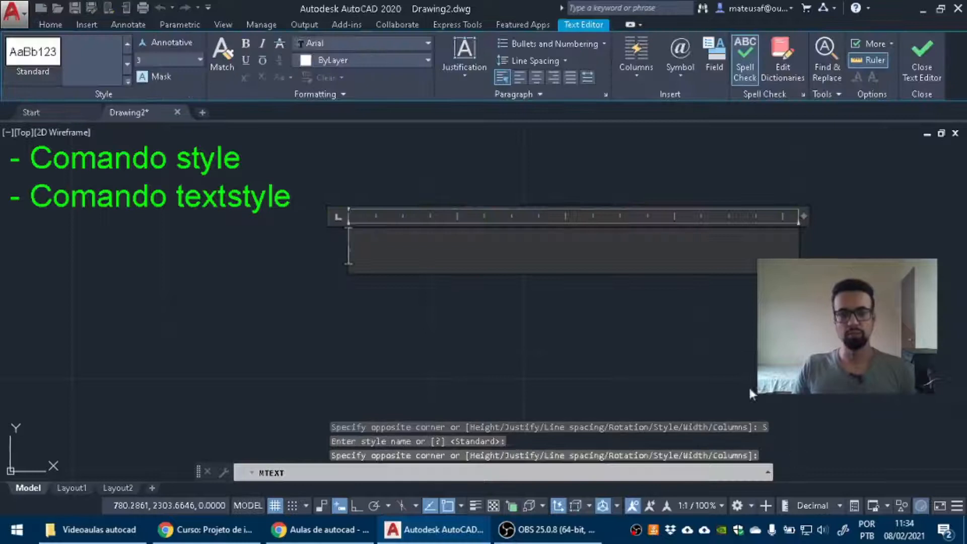
type("IFMG I")
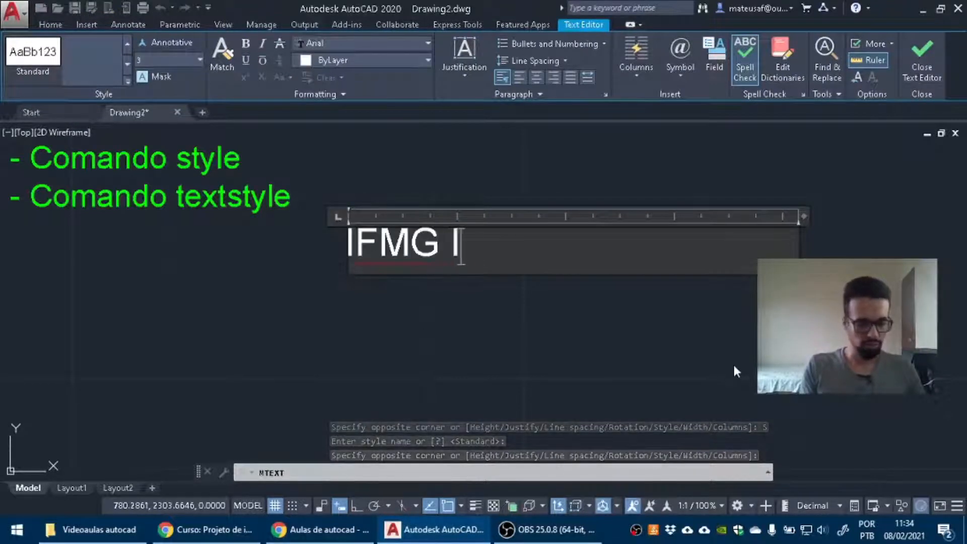
type("birté")
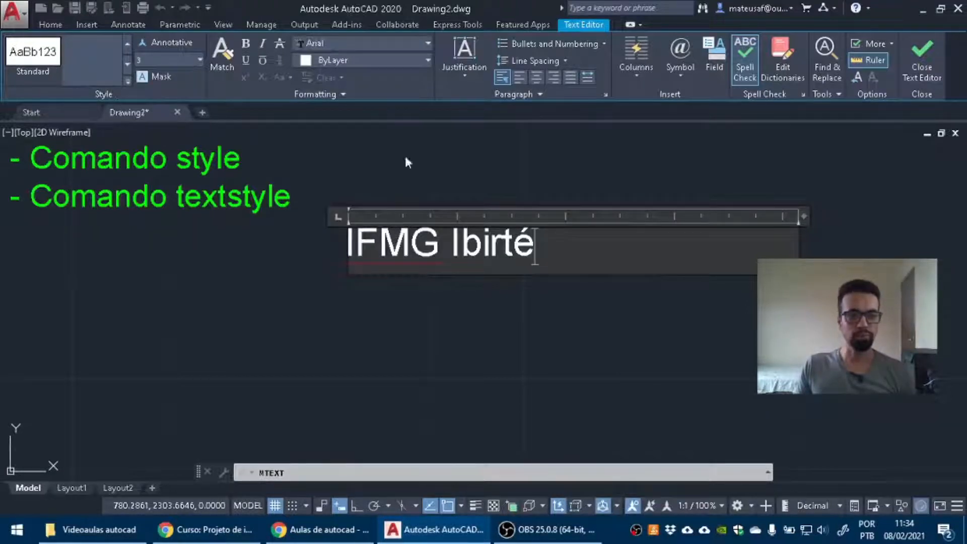
Apply the Estilo1 text style to the whole "IFMG Ibirté" text and finish editing it.
key("ctrl+a")
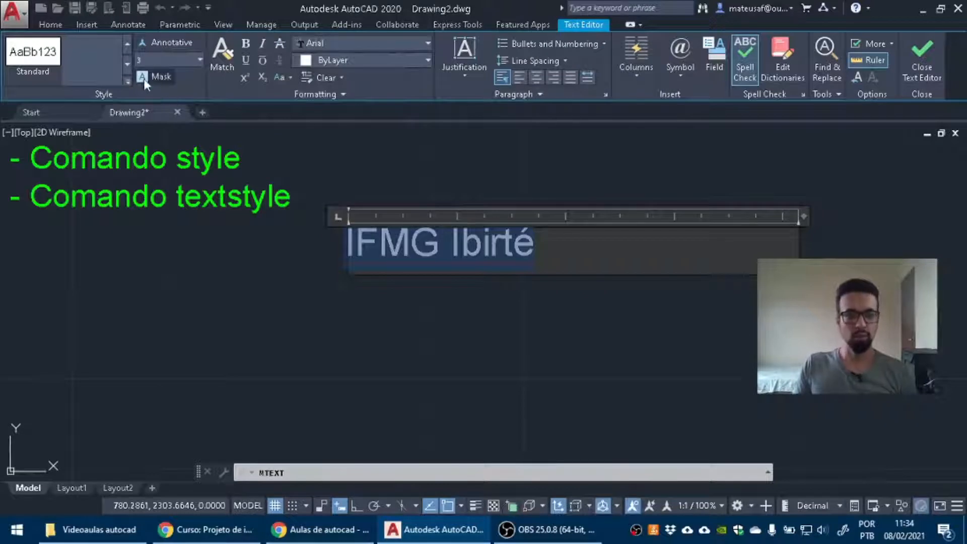
left_click(127, 81)
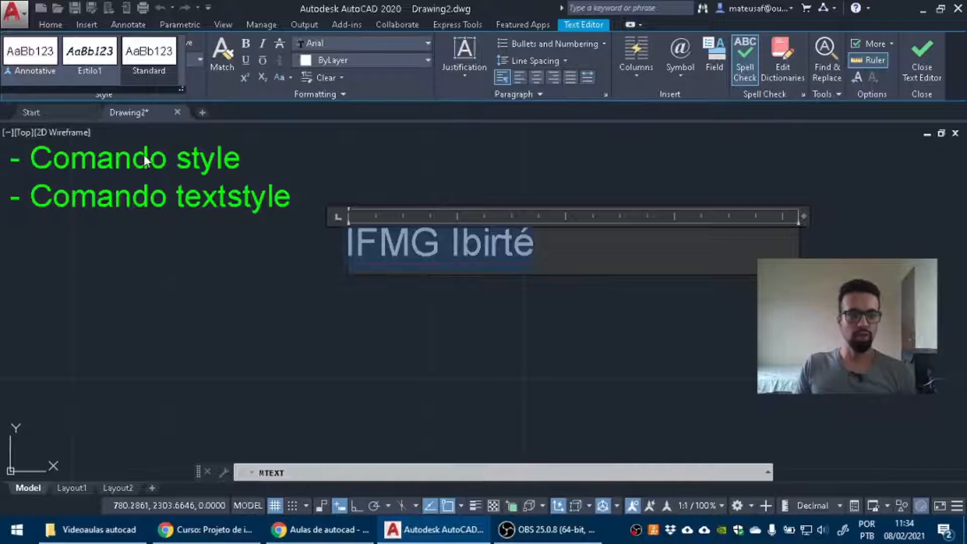
left_click(102, 64)
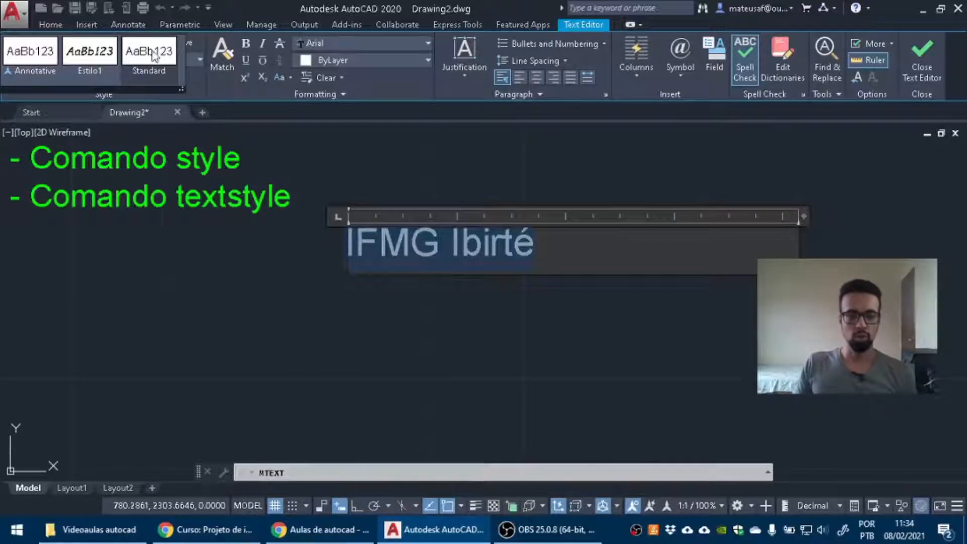
left_click(81, 57)
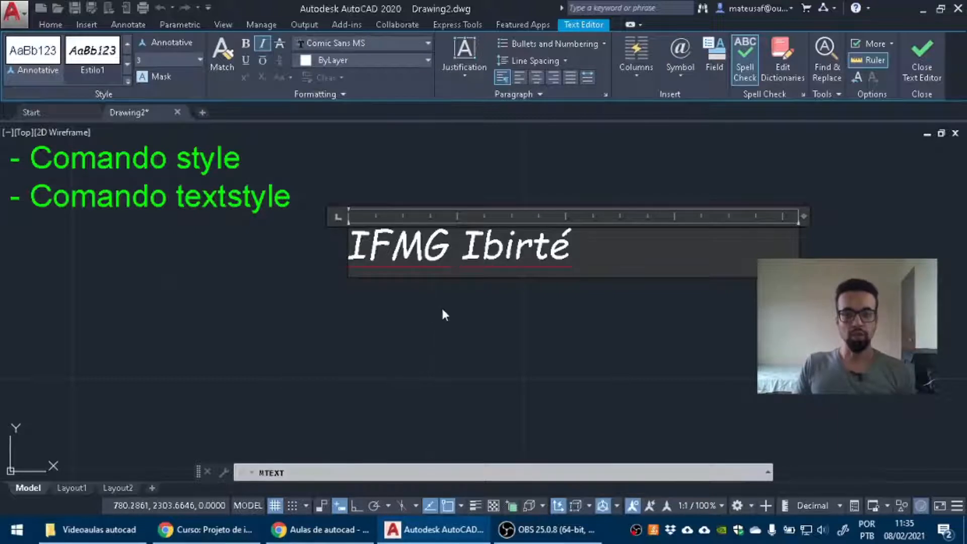
left_click(474, 316)
key("Return")
key("Escape")
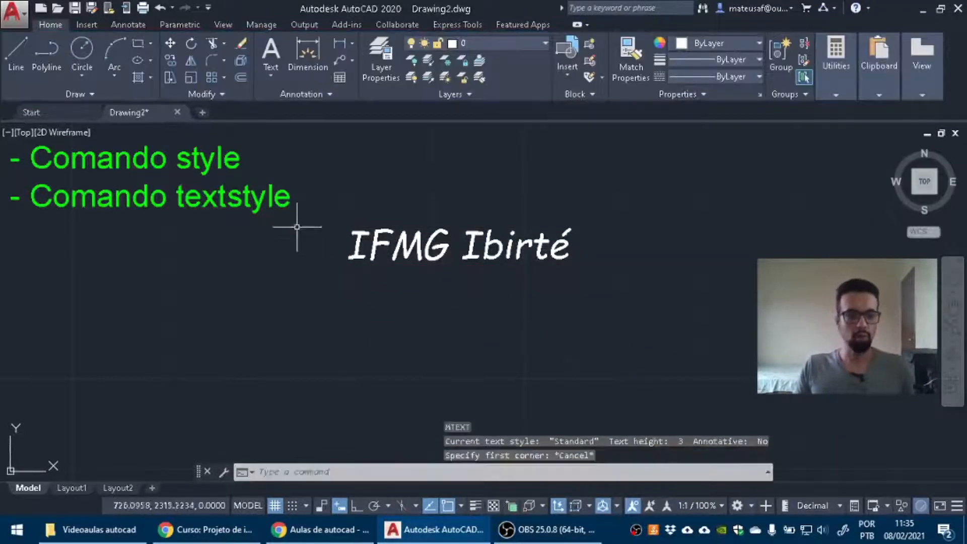
Open the text style settings with the STYLE command.
type("style")
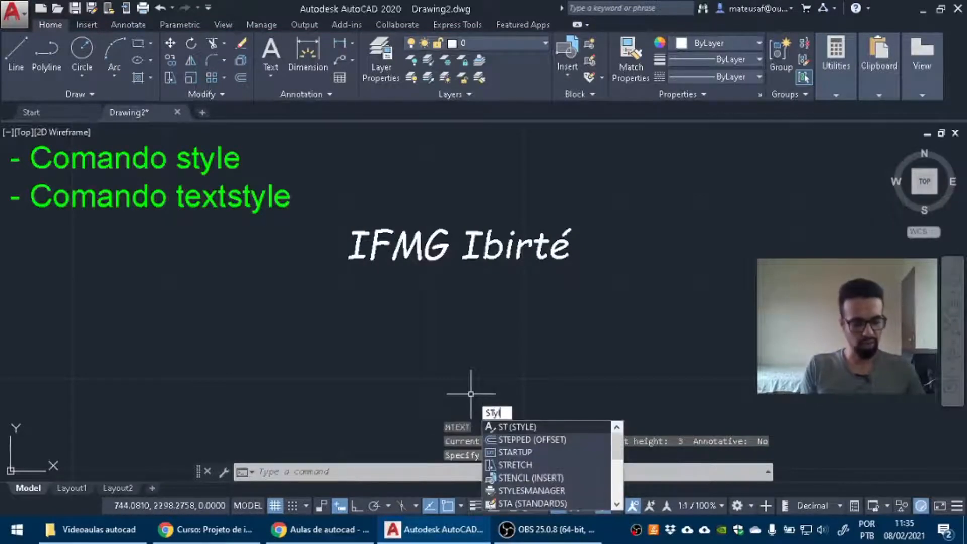
type("style")
key("Return")
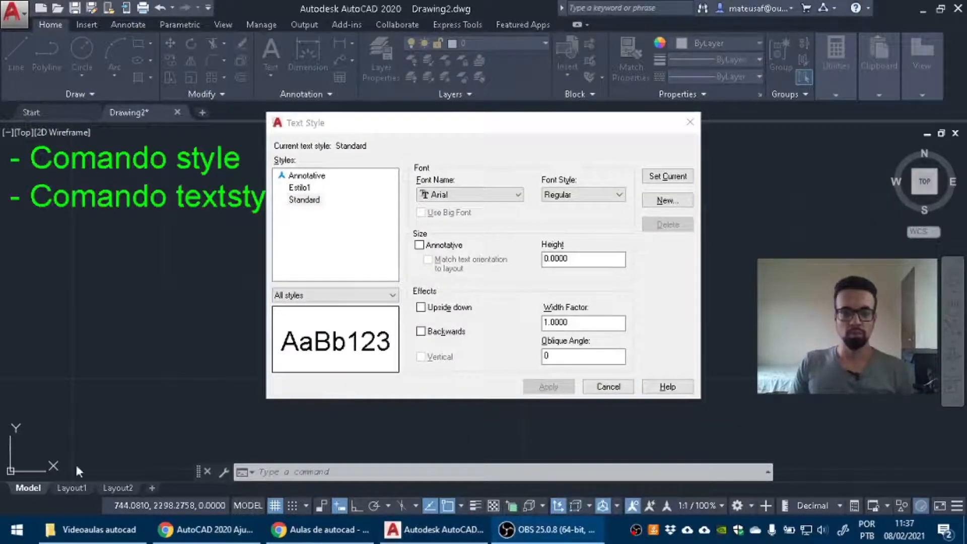
left_click(456, 144)
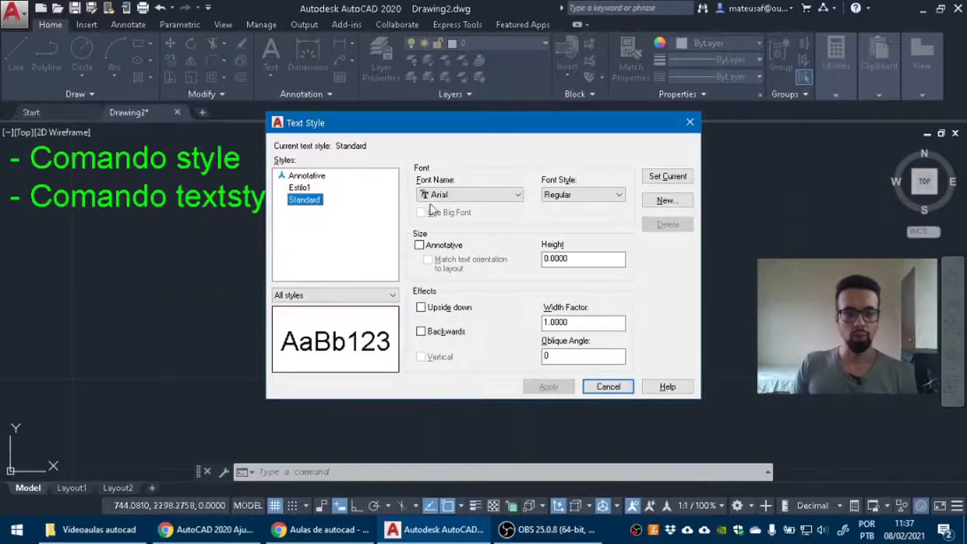
Examine the font names and font styles available for the Standard text style.
left_click(458, 195)
left_click(458, 197)
left_click(458, 197)
left_click(459, 198)
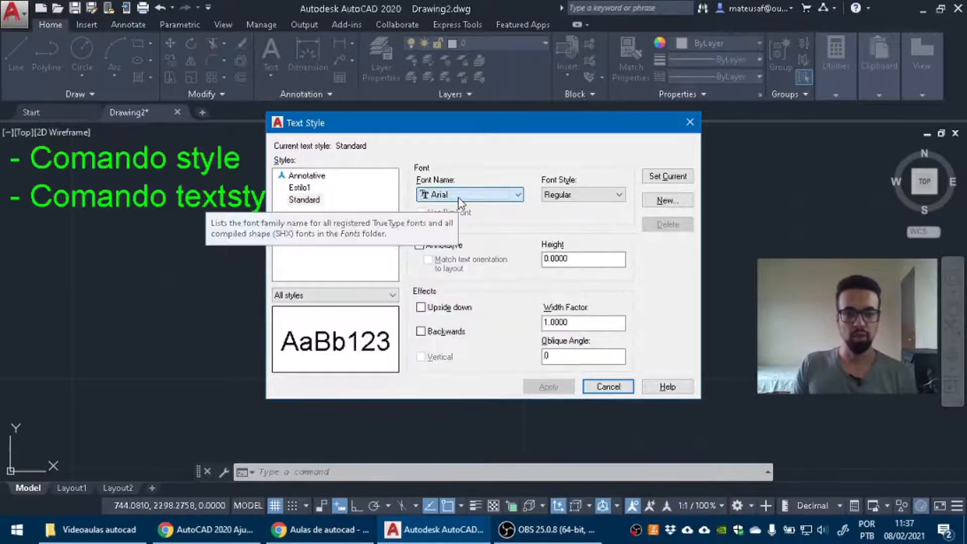
left_click(556, 194)
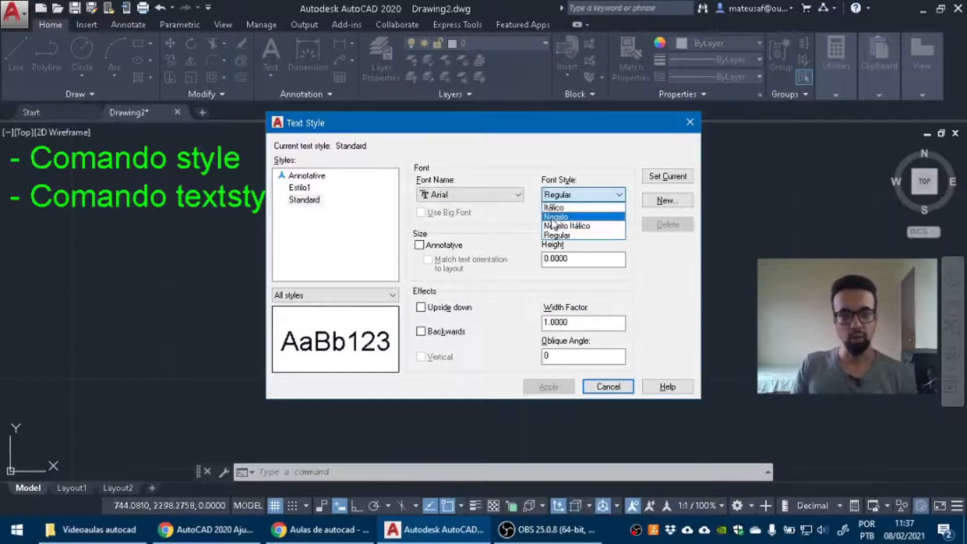
left_click(558, 149)
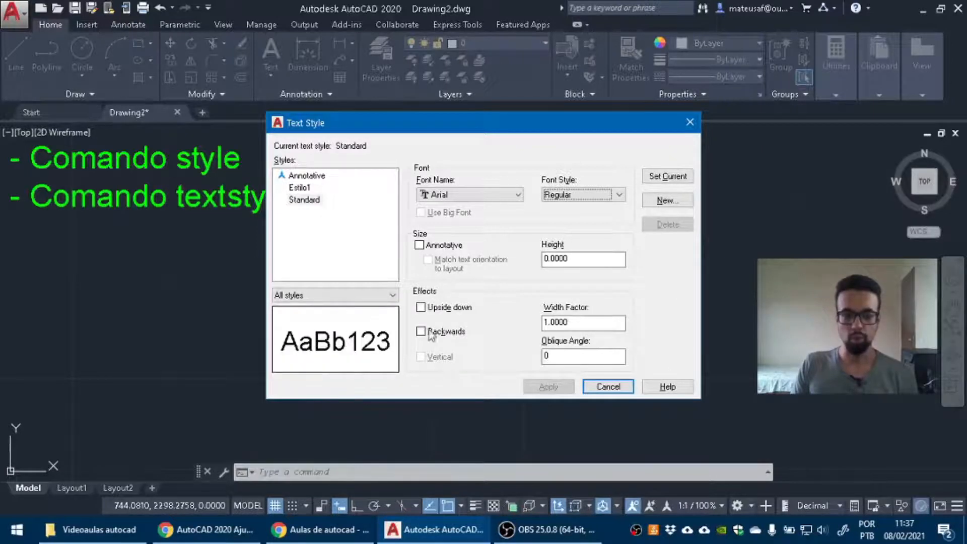
Try the Upside down and Backwards effects on the Standard text style, switching both off again.
left_click(421, 308)
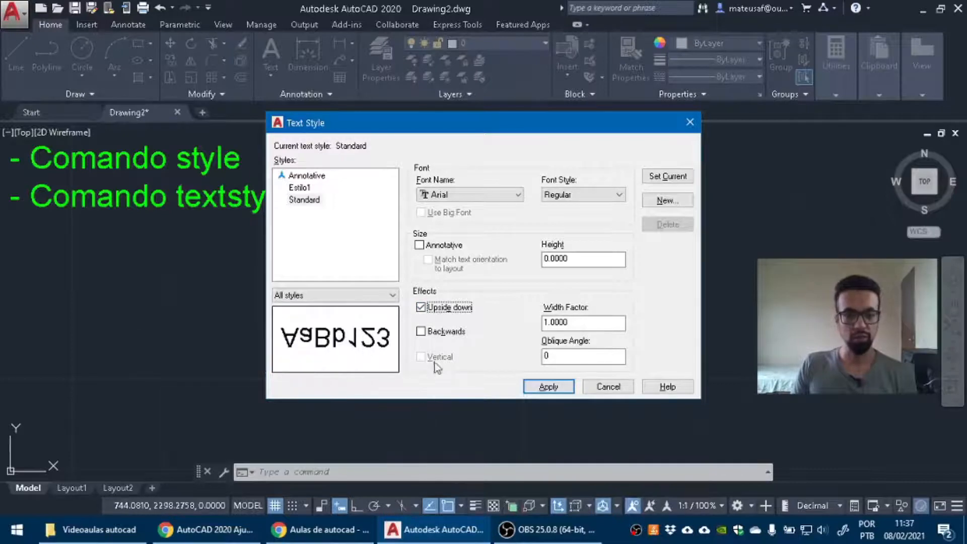
left_click(421, 332)
left_click(421, 307)
left_click(422, 331)
left_click(422, 331)
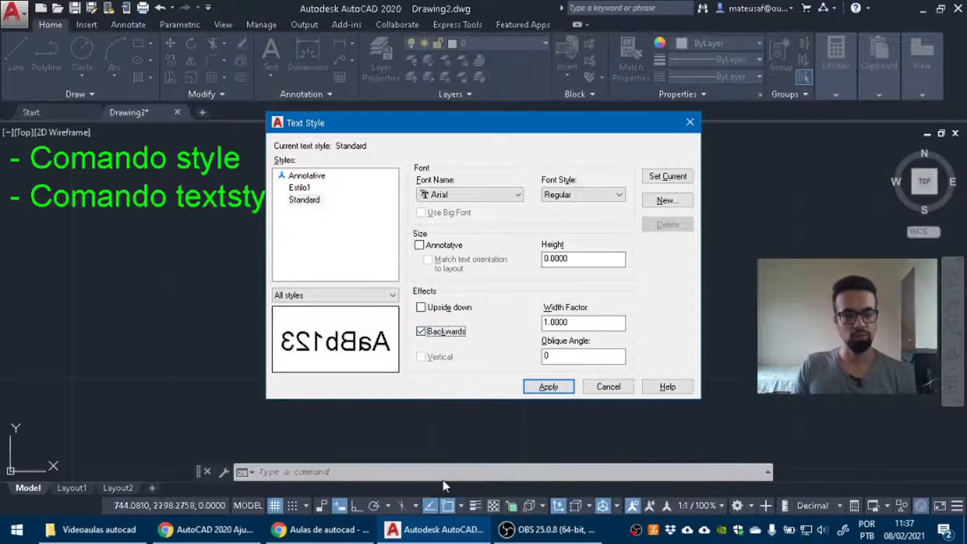
left_click(422, 332)
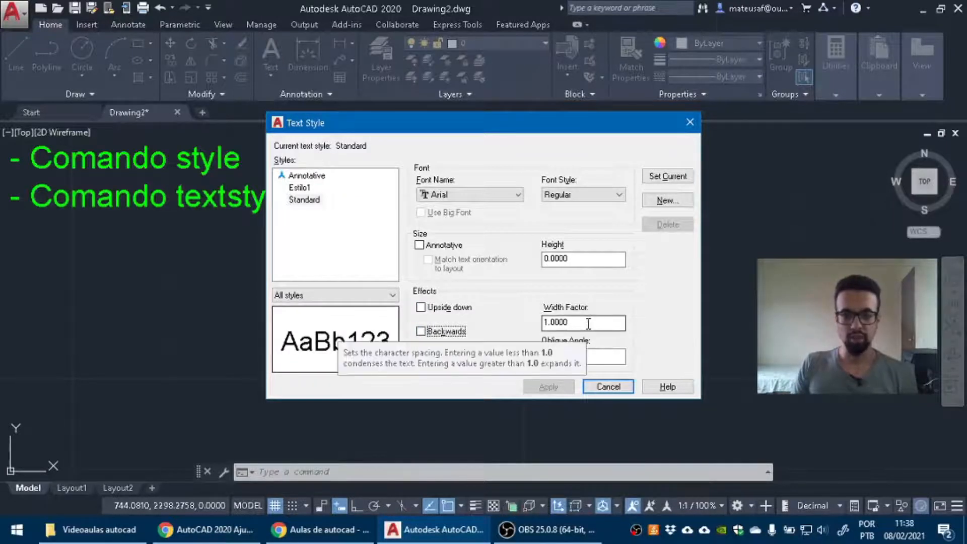
Try width factors of 0.5, 1.5 and 2 on the Standard text style, returning the factor to 1.
left_click_drag(588, 324, 547, 326)
left_click(558, 322)
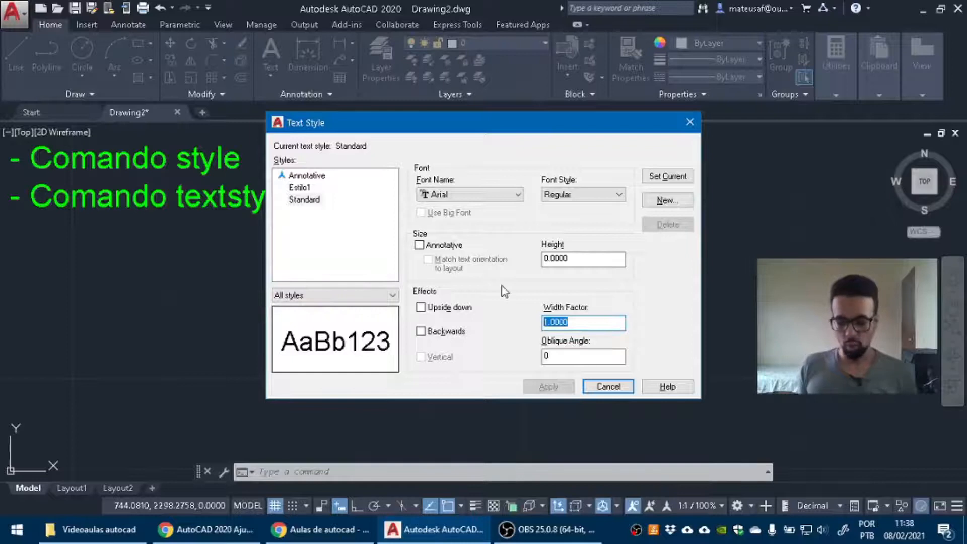
type("0.5")
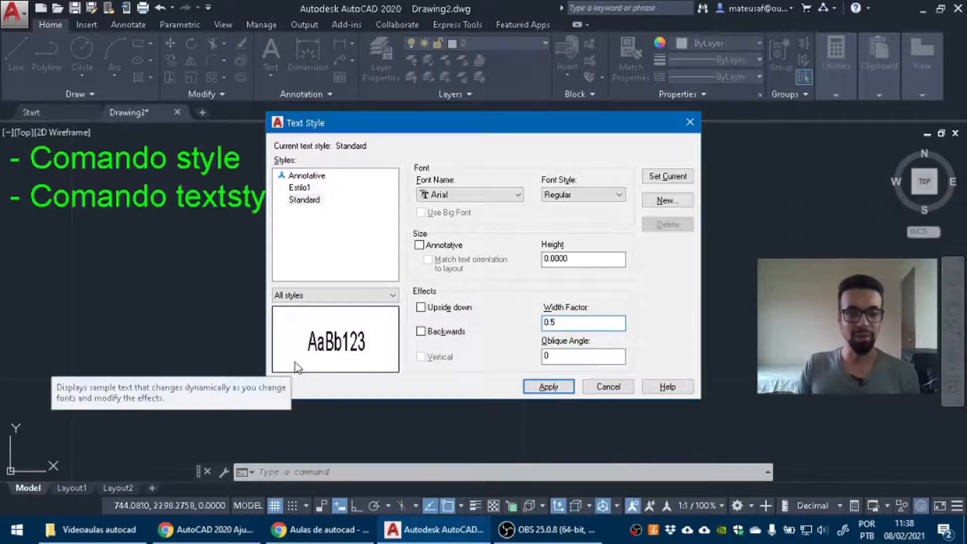
left_click_drag(579, 323, 406, 322)
type("1.5")
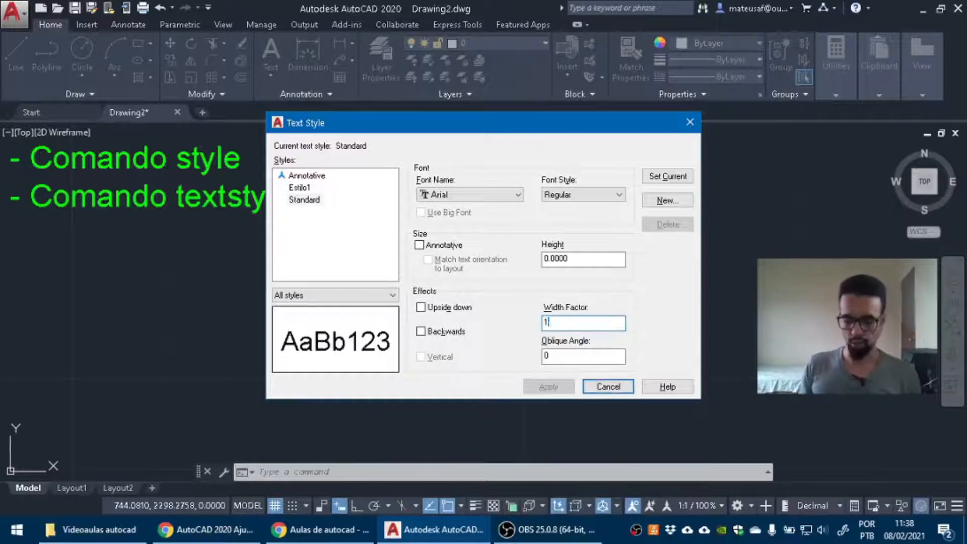
key("BackSpace")
key("BackSpace")
key("BackSpace")
type("2")
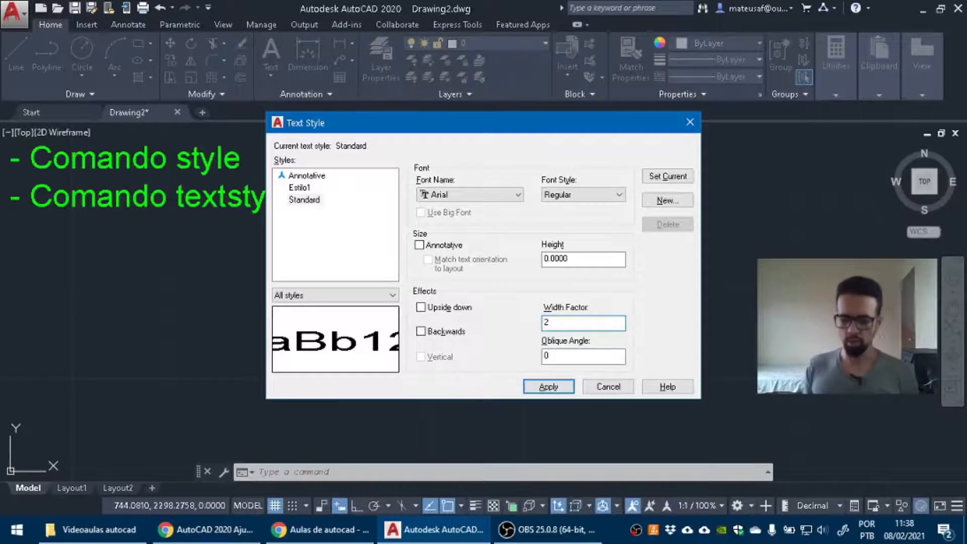
type("1")
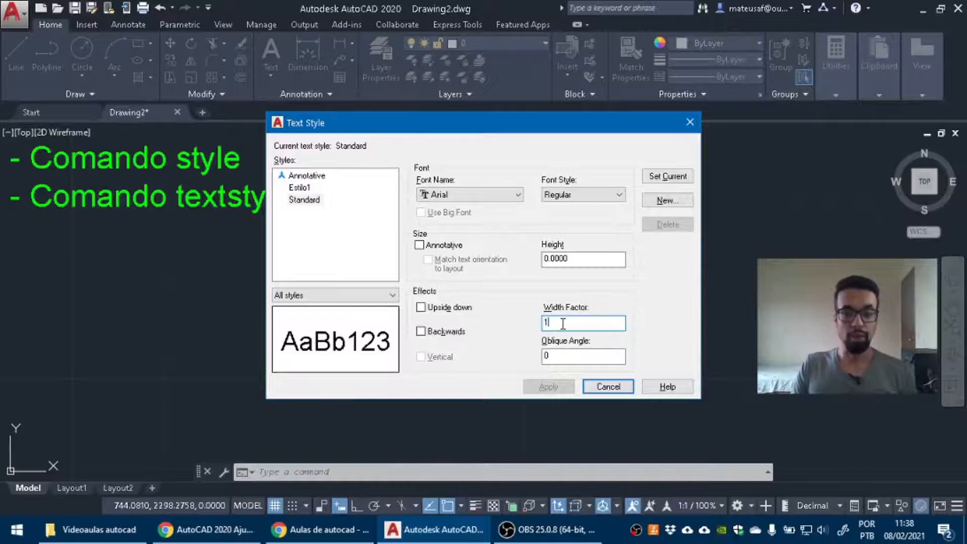
Try narrower width factors of 0.1 and 0.7 on the Standard text style, restoring the factor to 1.
key("BackSpace")
type("0")
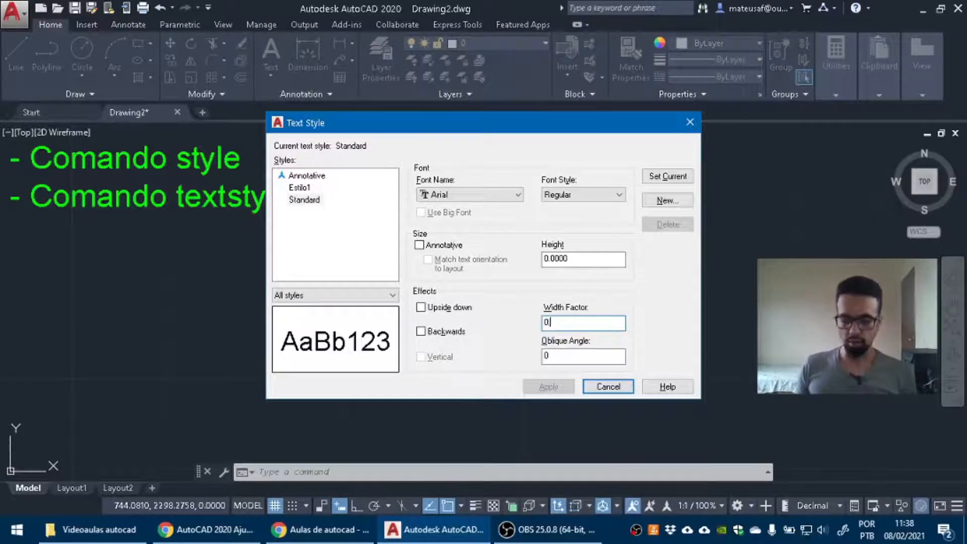
type(".1")
left_click_drag(581, 323, 538, 328)
type("0")
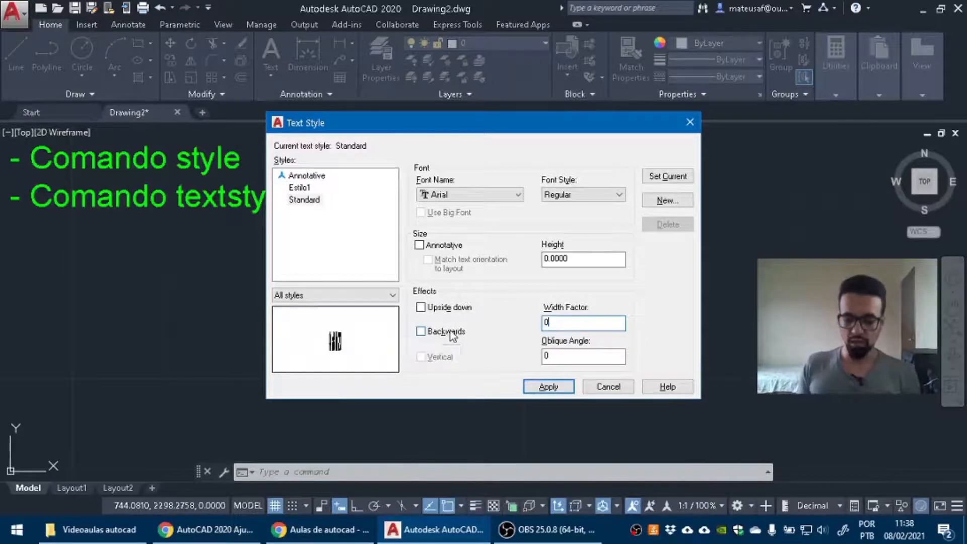
type(".7")
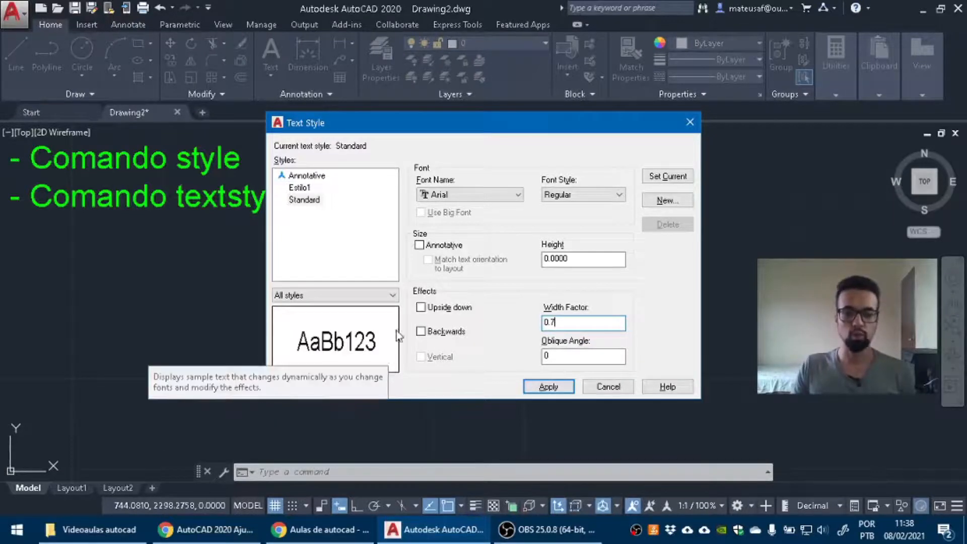
left_click_drag(579, 327, 432, 328)
type("1")
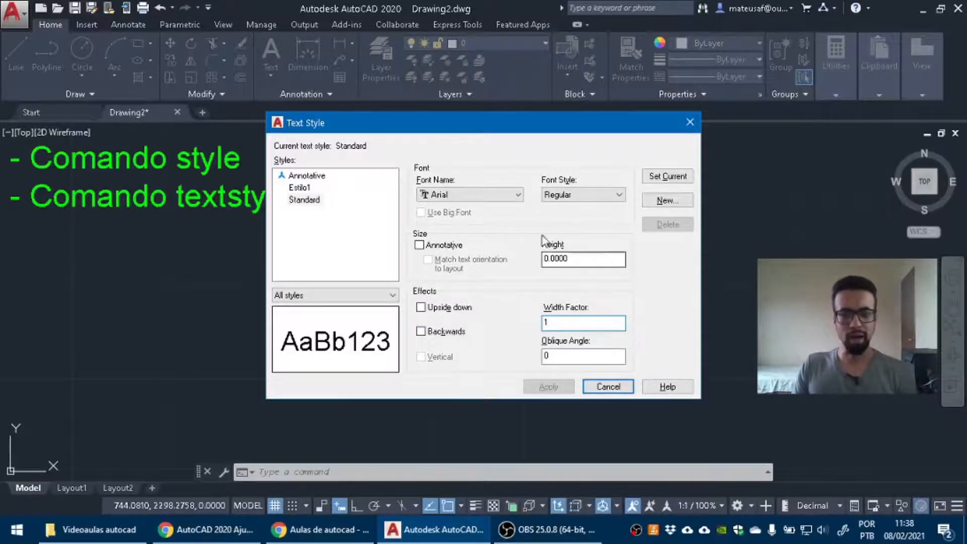
left_click(367, 256)
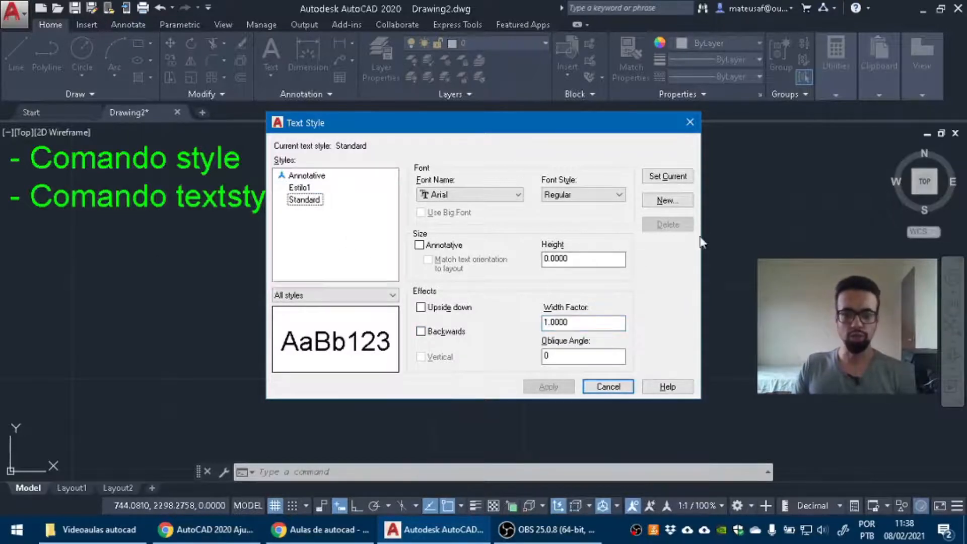
Create a new text style named estilo.
left_click(664, 202)
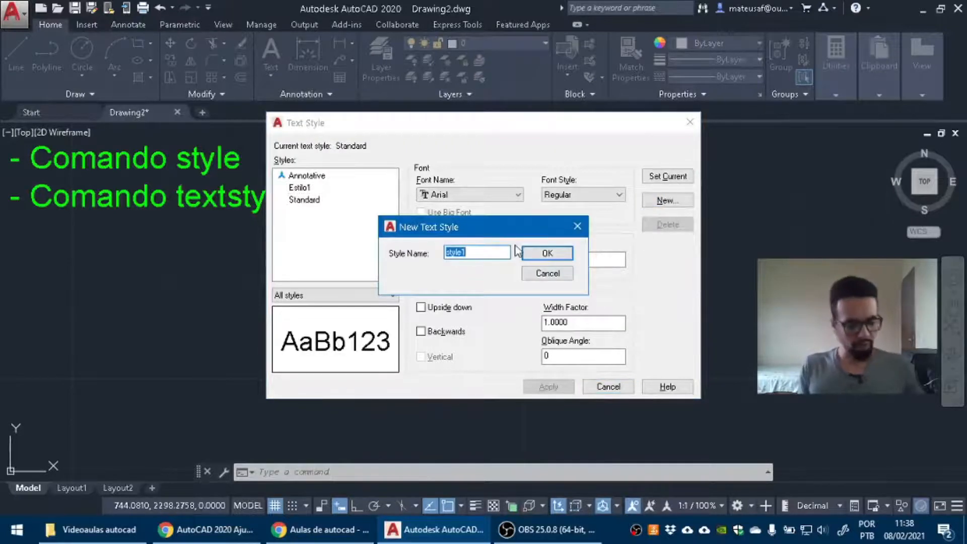
type("estilo")
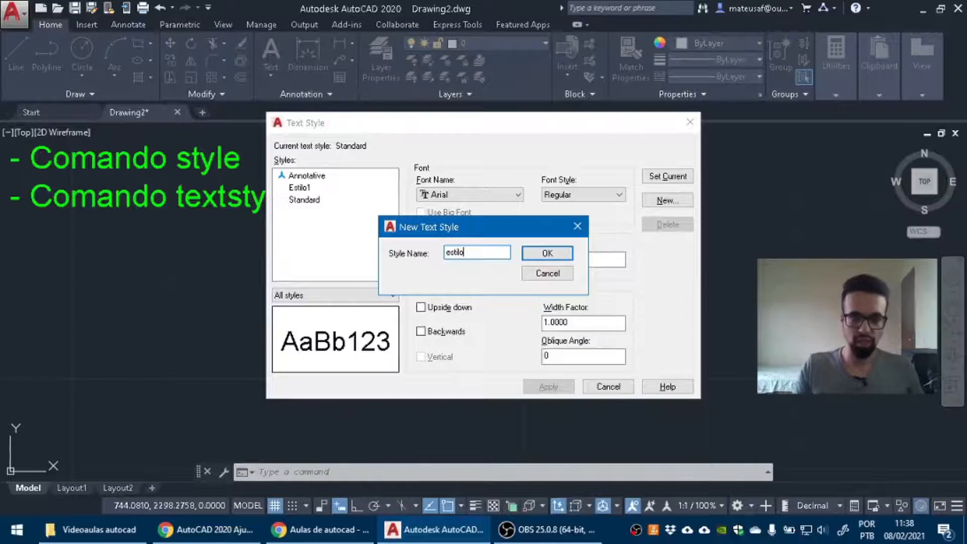
left_click(535, 253)
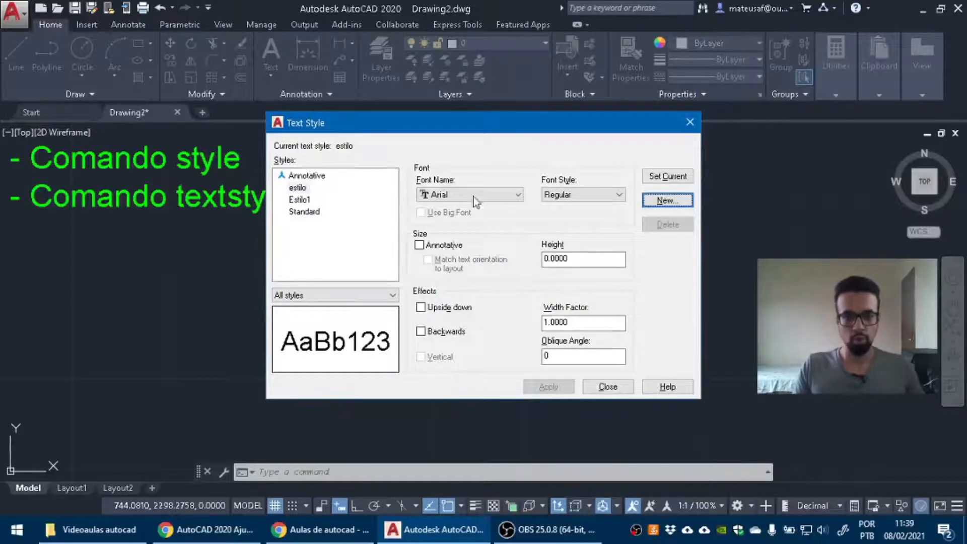
Set the estilo text style's font to Comic Sans MS with the Negrito Itálico font style.
left_click(468, 196)
type("co")
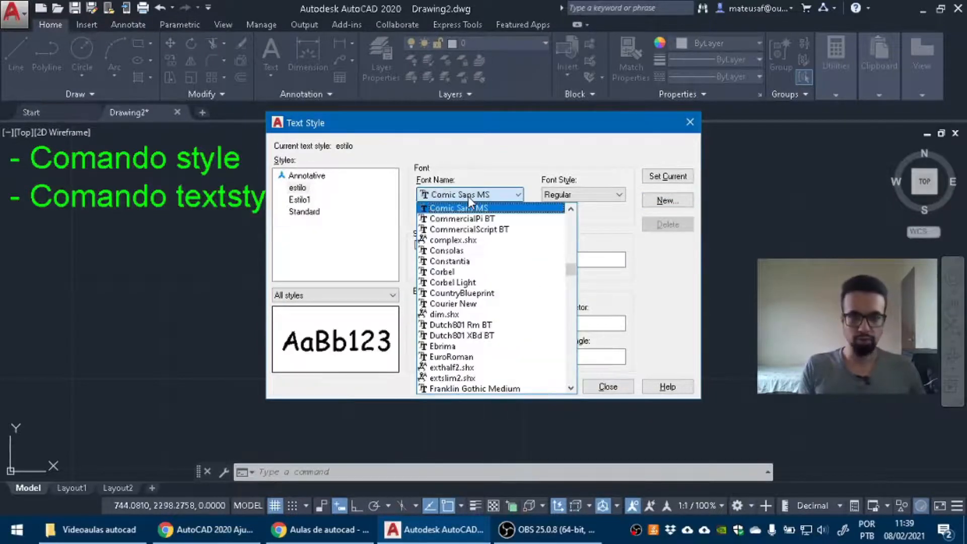
left_click(528, 161)
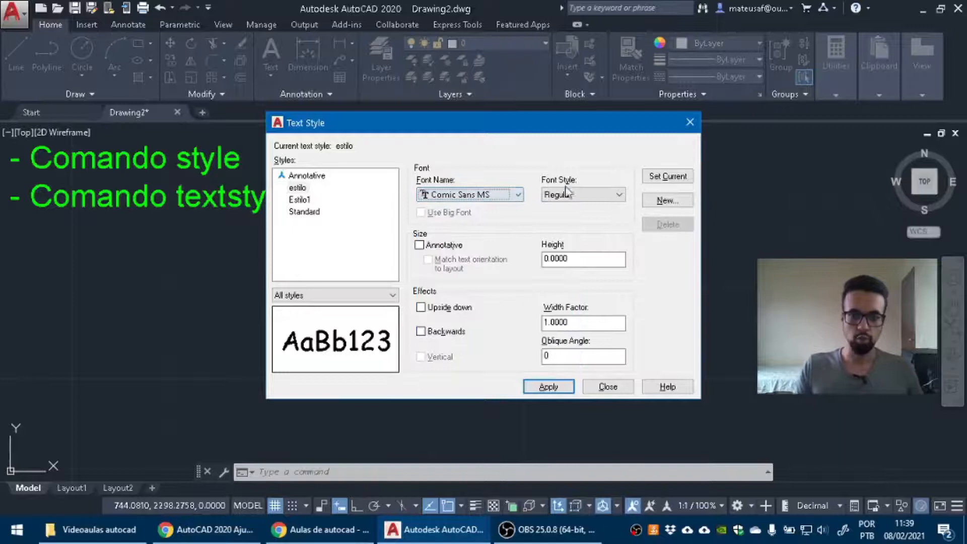
left_click(569, 195)
left_click(585, 227)
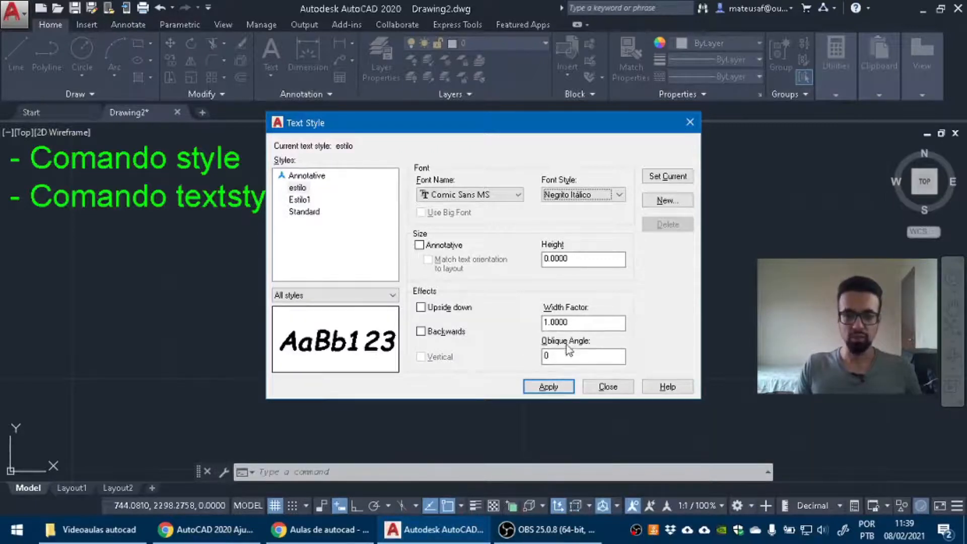
Try oblique angles of 30, 10 and 50 on the estilo text style, returning the angle to 0.
left_click_drag(563, 356, 509, 358)
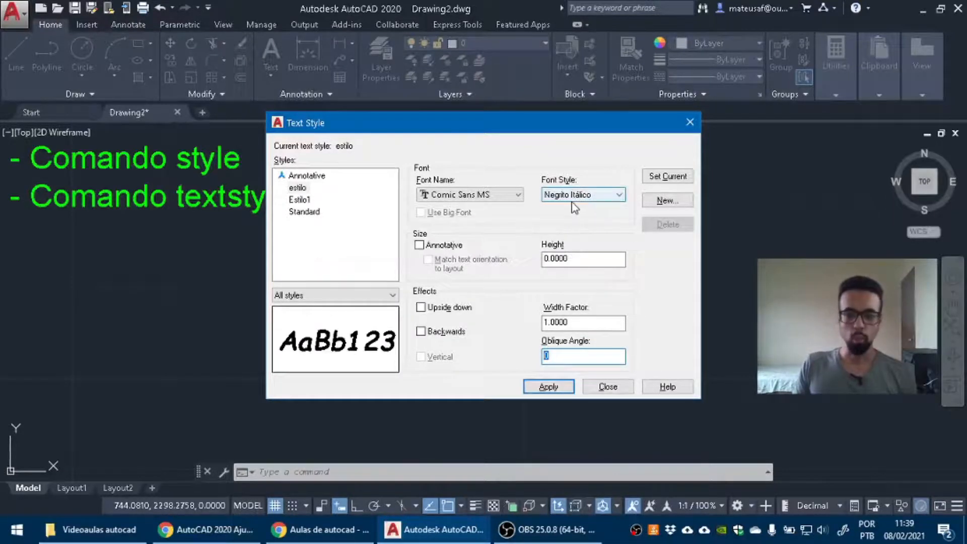
left_click(565, 361)
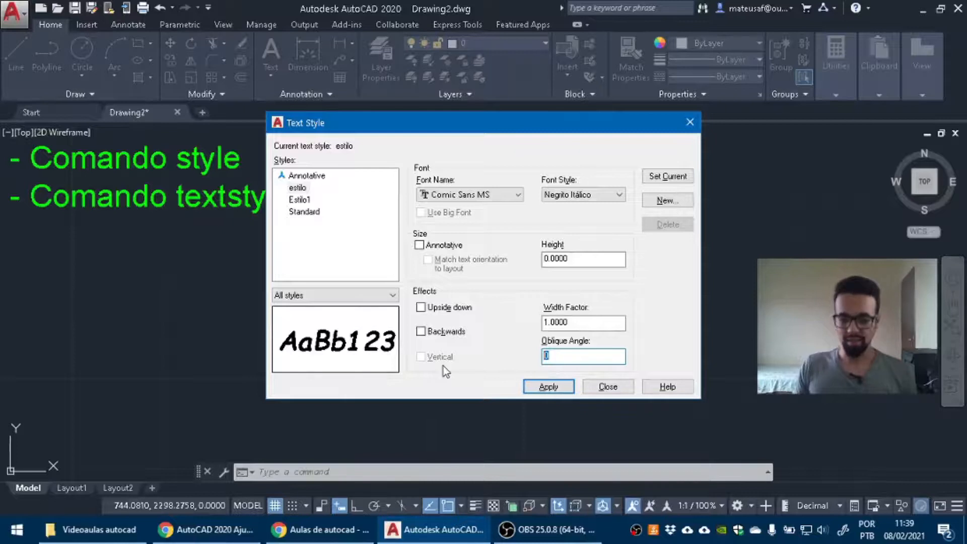
type("30")
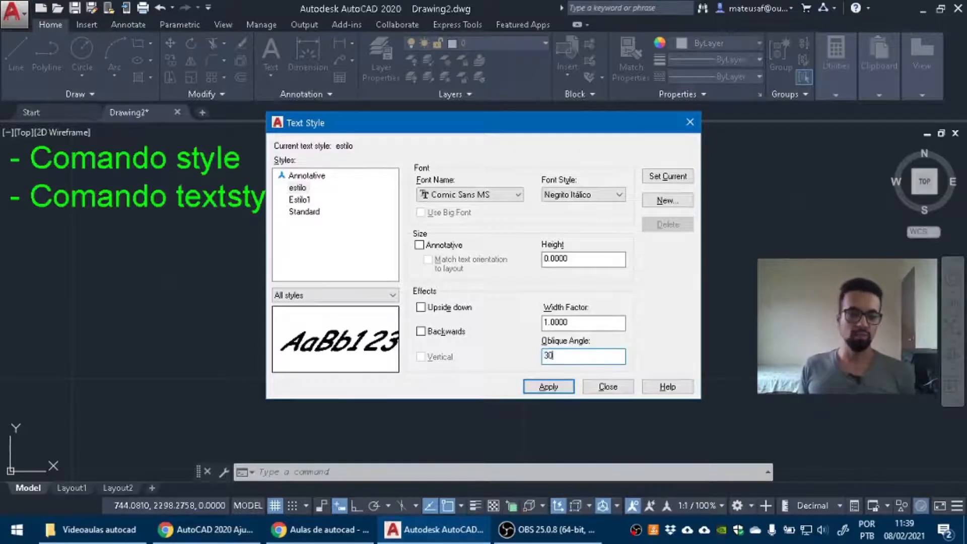
key("BackSpace")
key("BackSpace")
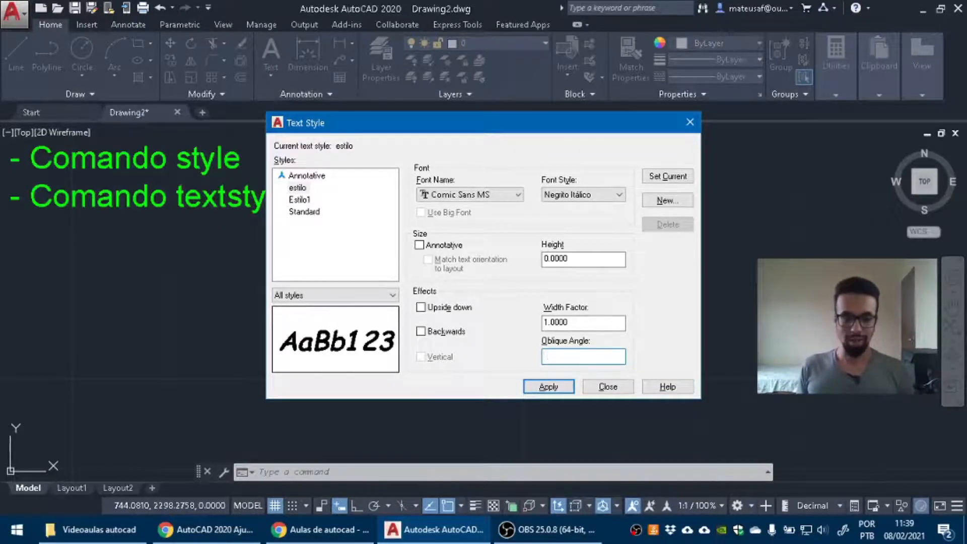
type("10")
key("BackSpace")
key("BackSpace")
type("9")
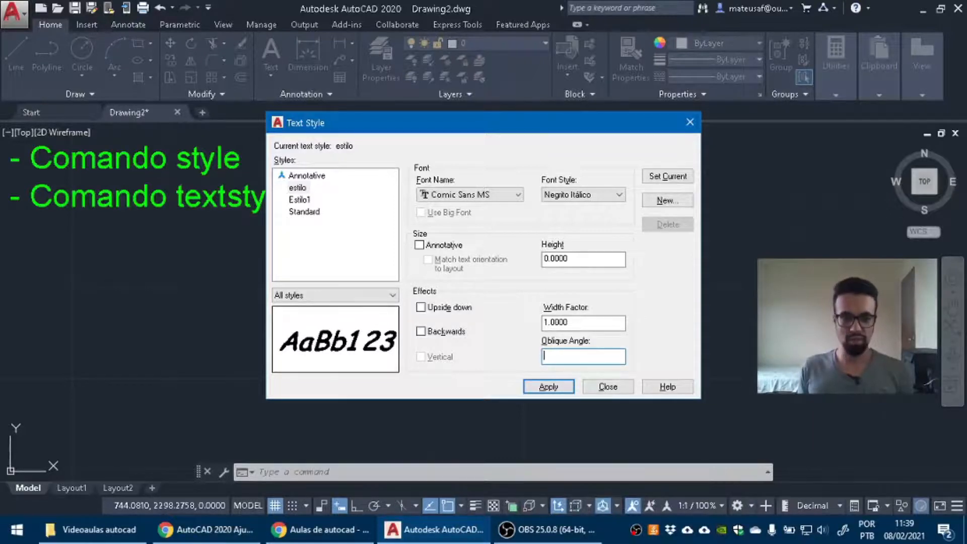
type("50")
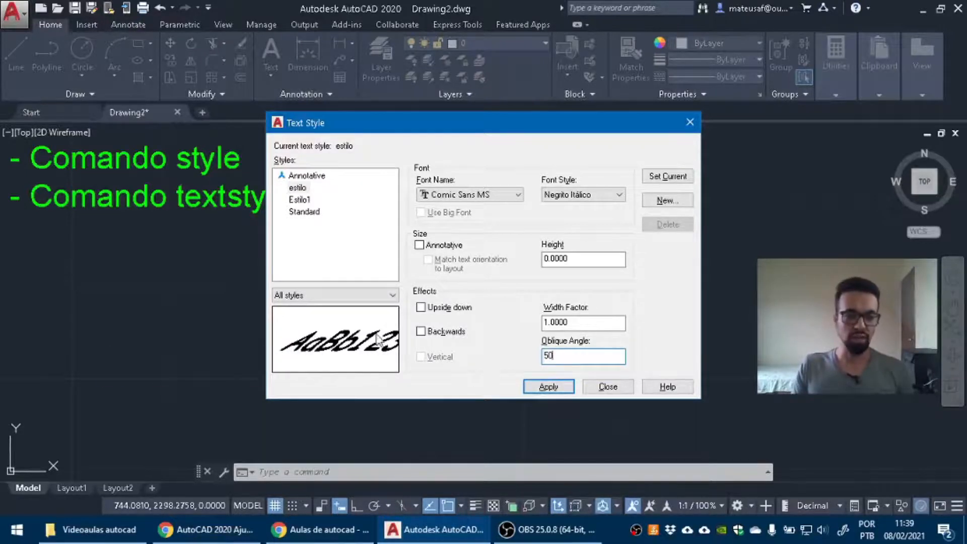
key("BackSpace")
key("BackSpace")
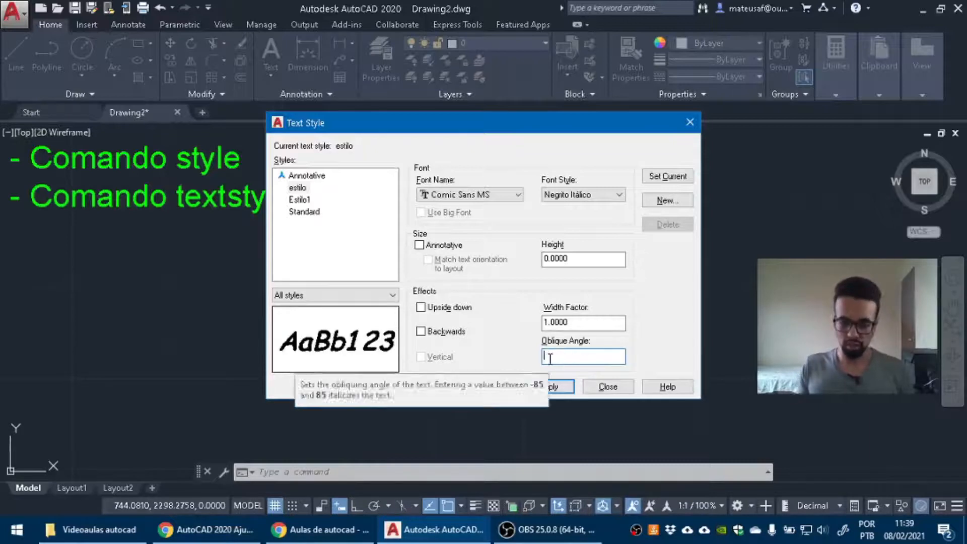
type("0")
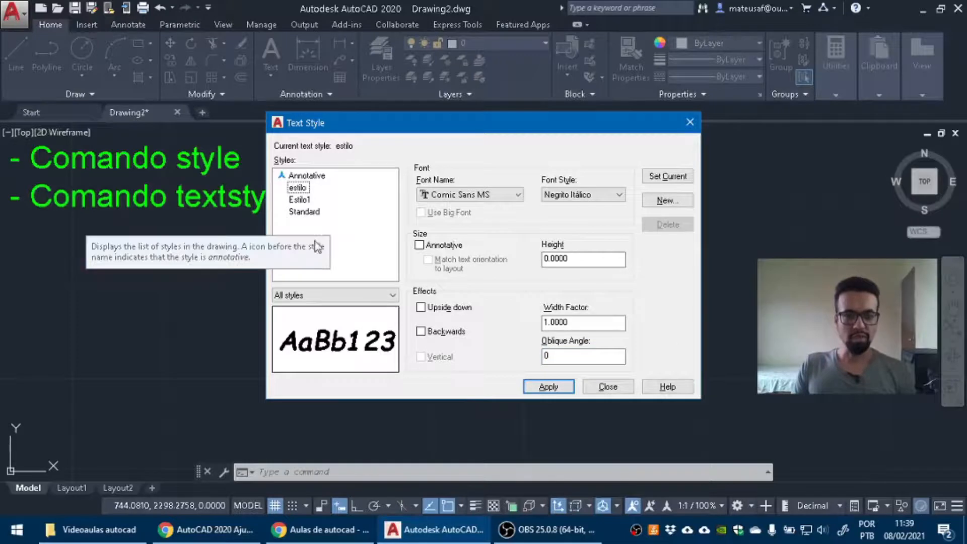
Save the changes to the estilo text style and rename it estilo2.
left_click(298, 188)
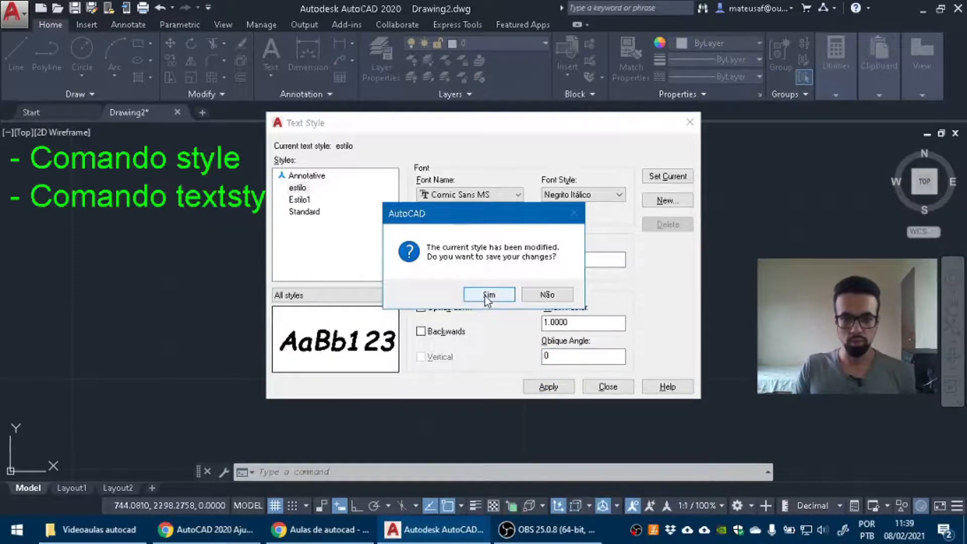
left_click(488, 296)
right_click(311, 195)
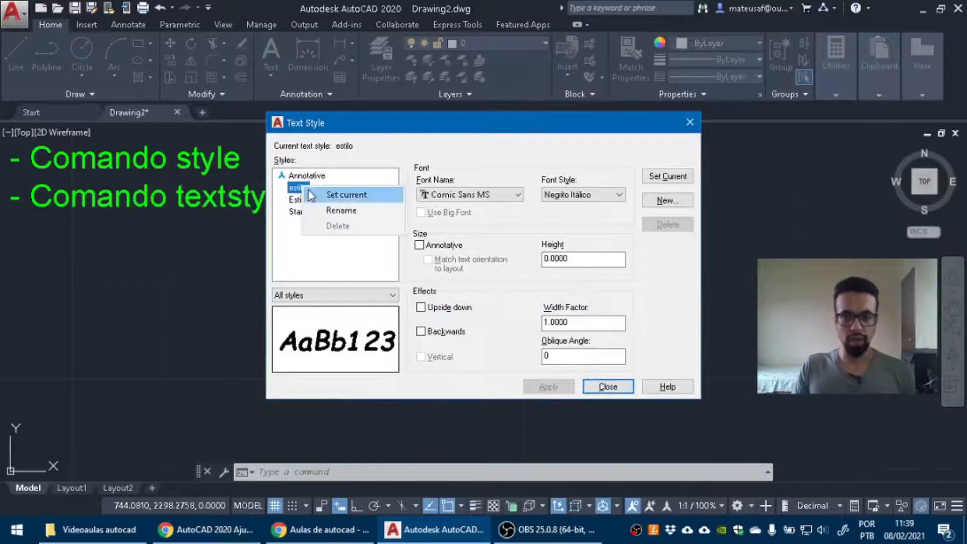
left_click(319, 212)
left_click(306, 188)
type("2")
key("Return")
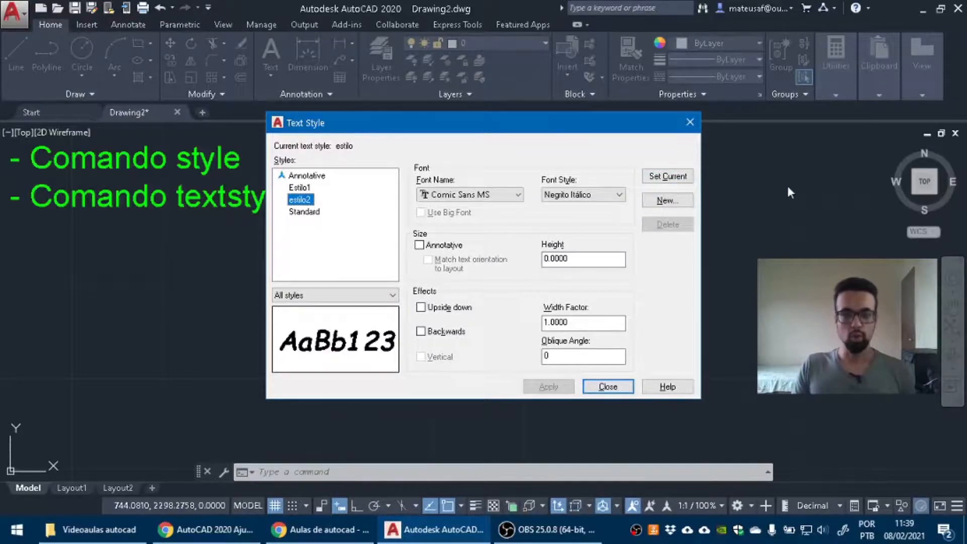
Make estilo2 the current text style and close the text style settings.
left_click(668, 175)
left_click(609, 387)
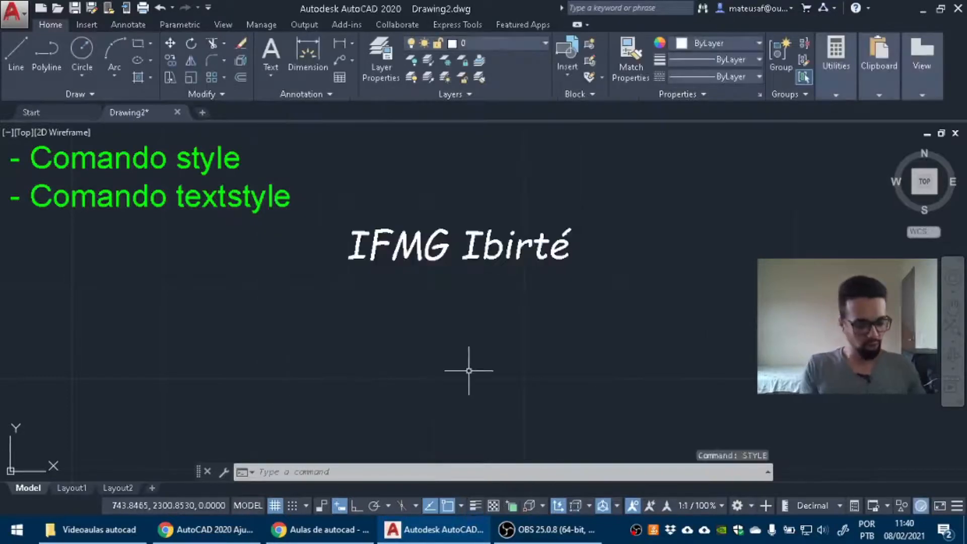
type("mec")
key("BackSpace")
key("BackSpace")
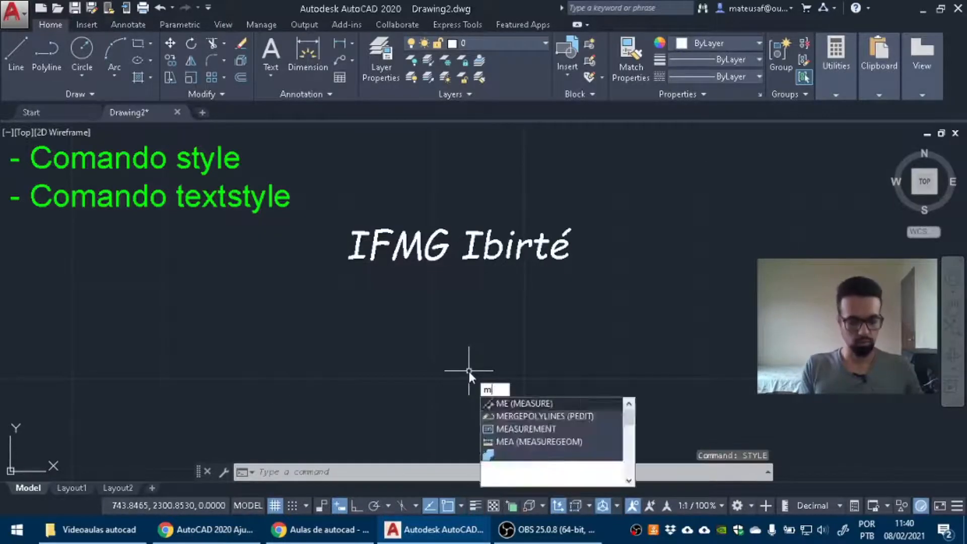
type("text")
key("Return")
key("Escape")
key("Escape")
key("Escape")
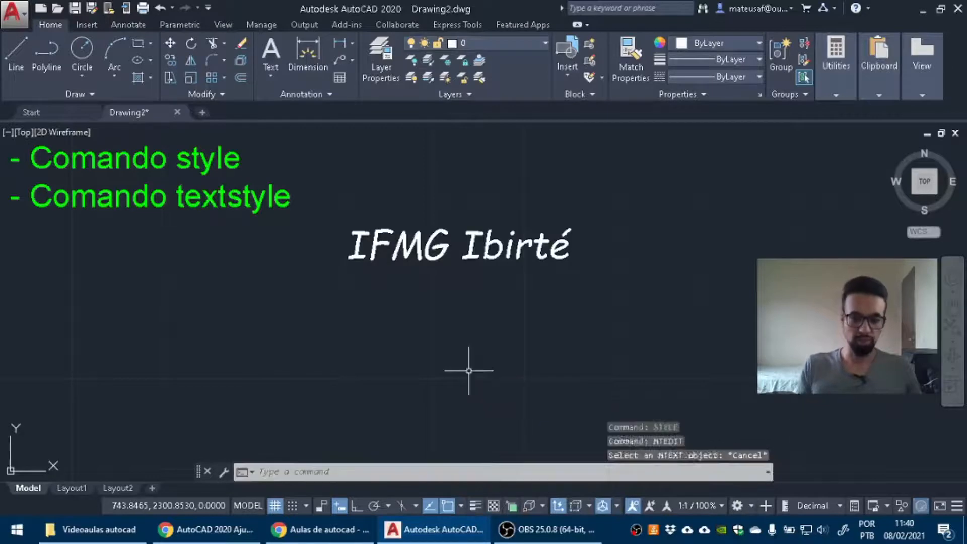
Write the multiline text "Ifmg Ibirité" in the current estilo2 style directly below the existing IFMG text.
left_click(271, 75)
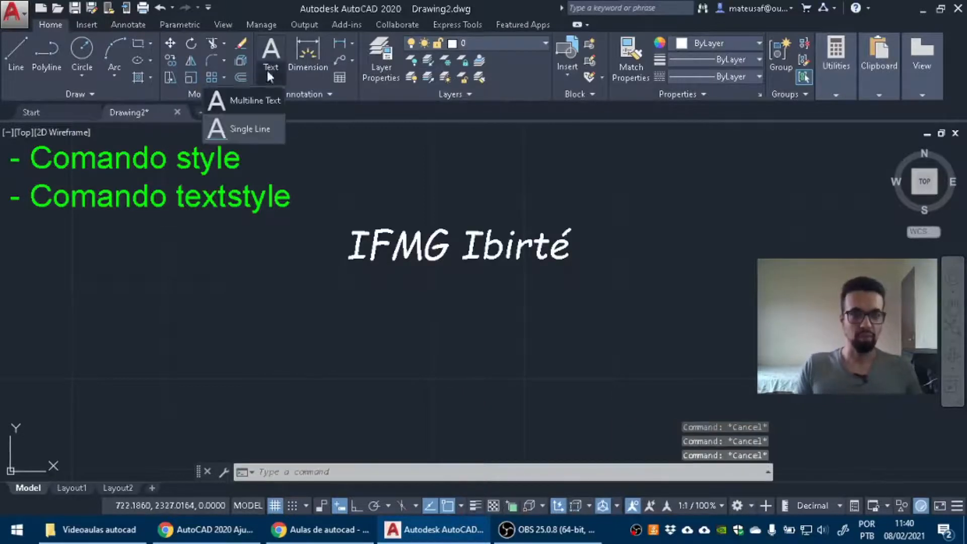
left_click(253, 105)
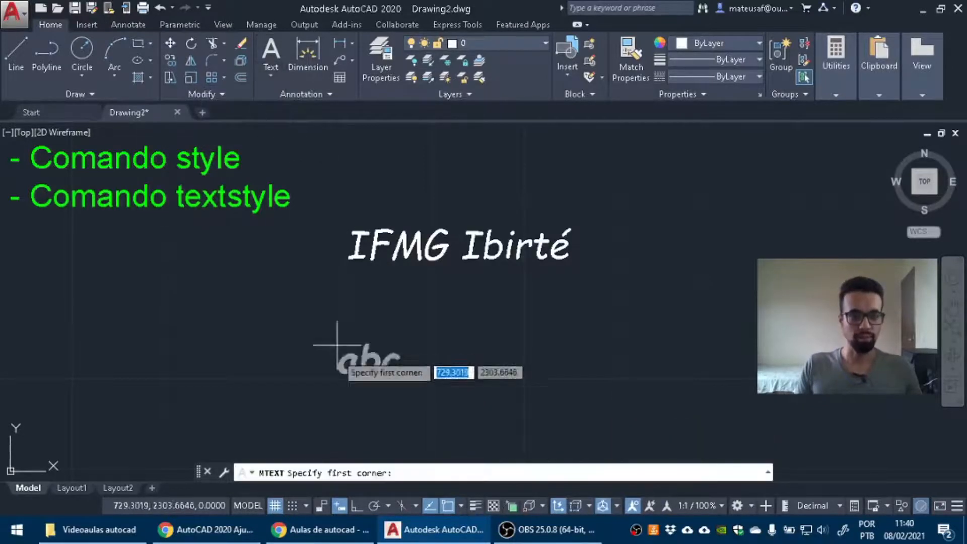
left_click(312, 276)
left_click(792, 412)
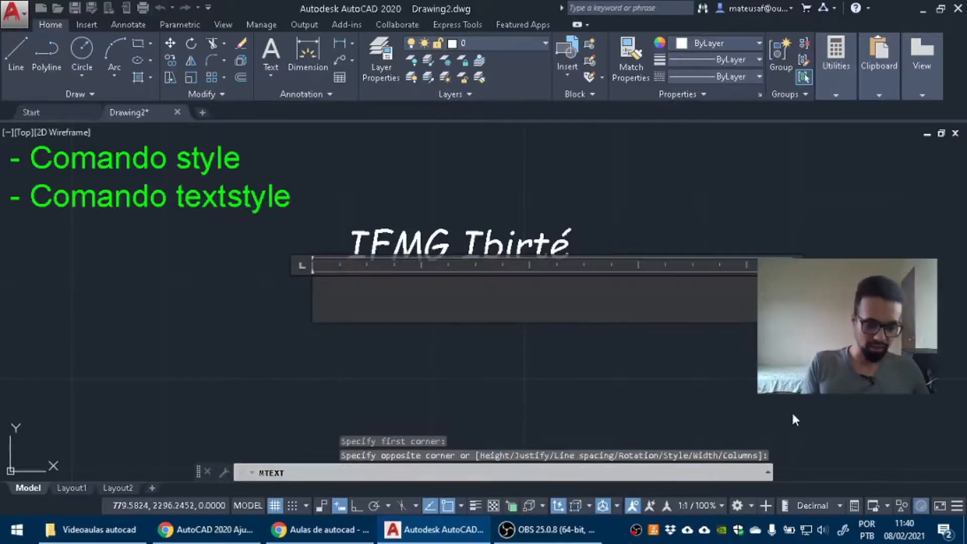
type("Ifmg")
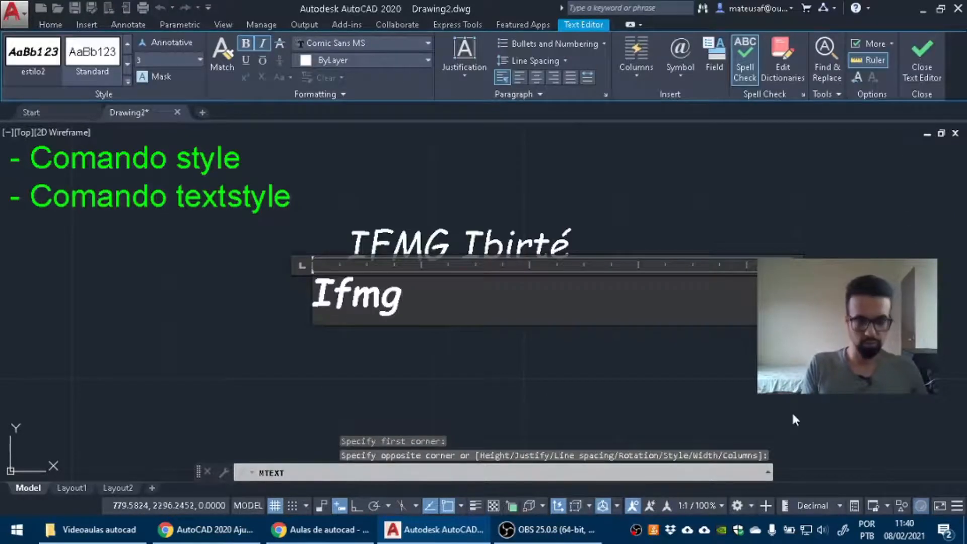
type(" Ibirité")
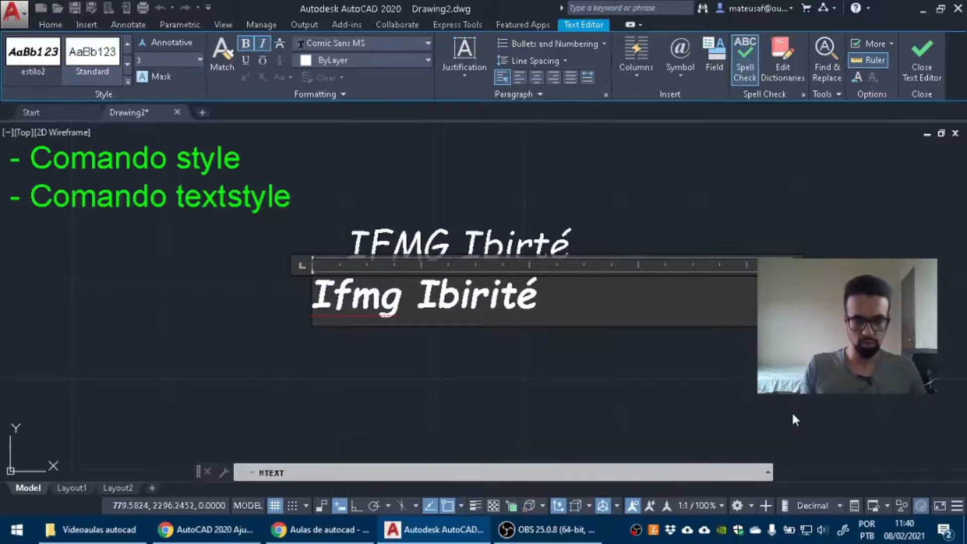
left_click(692, 415)
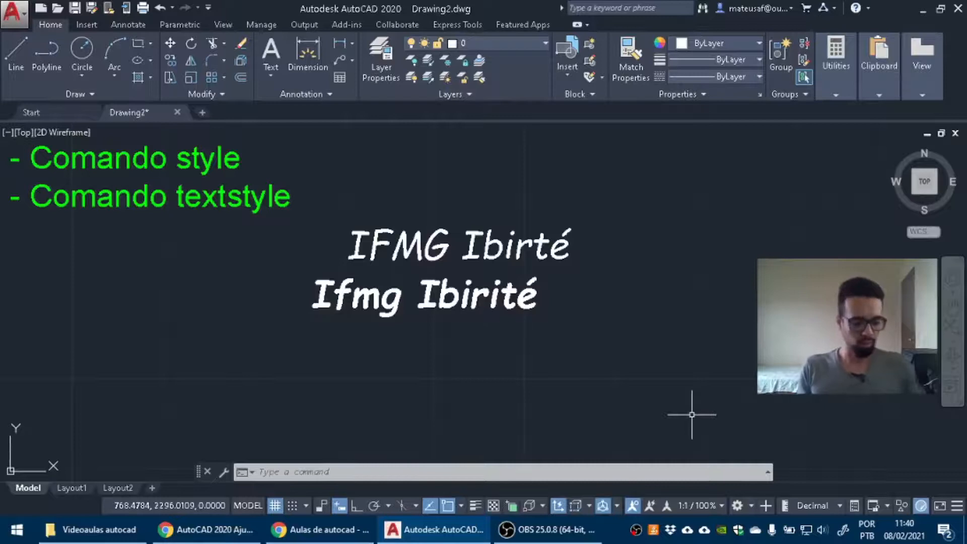
Write the single-line text "IFMG" in the Standard style with height 4 and rotation 0, to the right of the existing texts.
type("text")
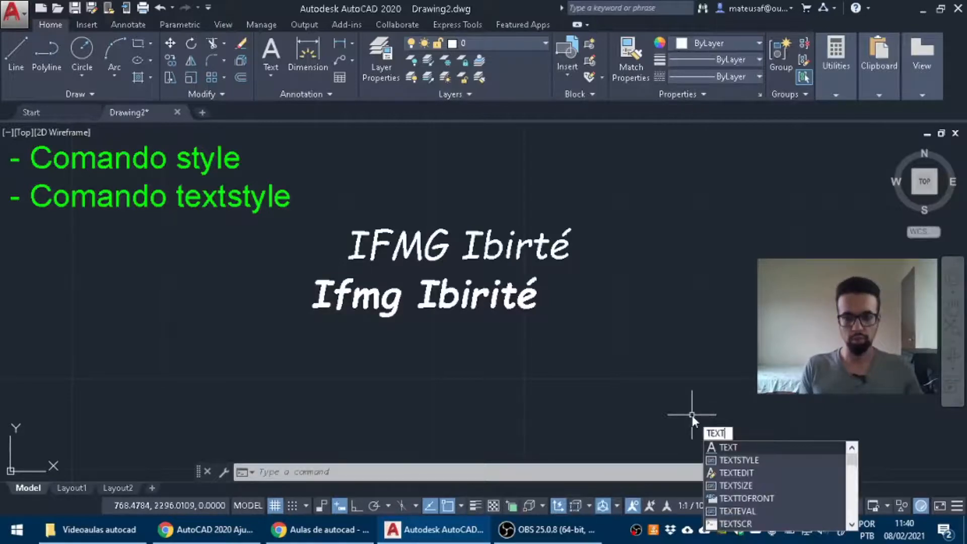
key("Return")
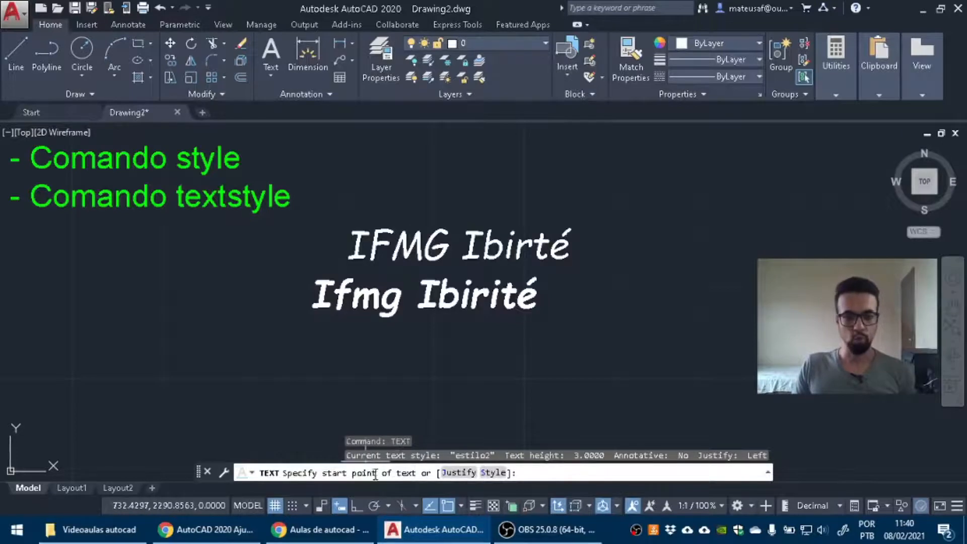
left_click(493, 472)
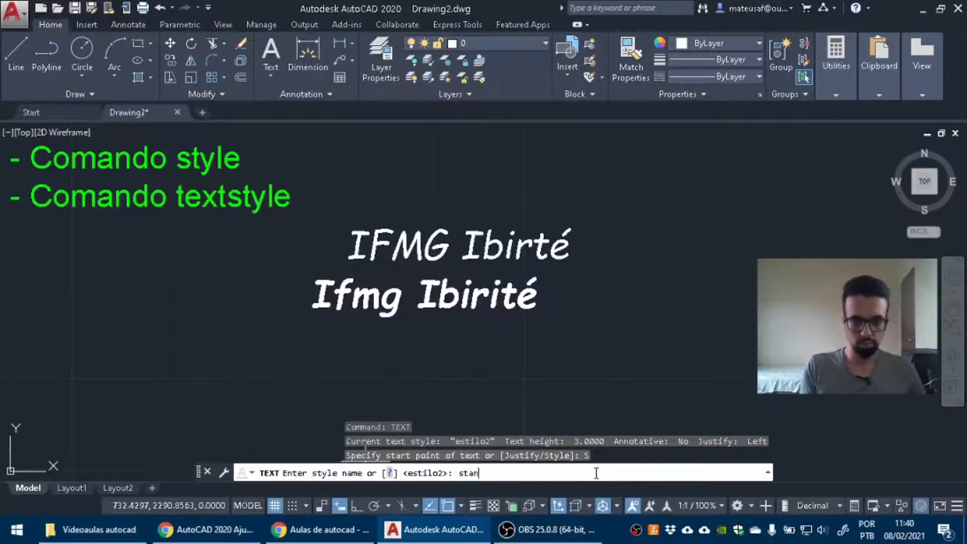
key("Return")
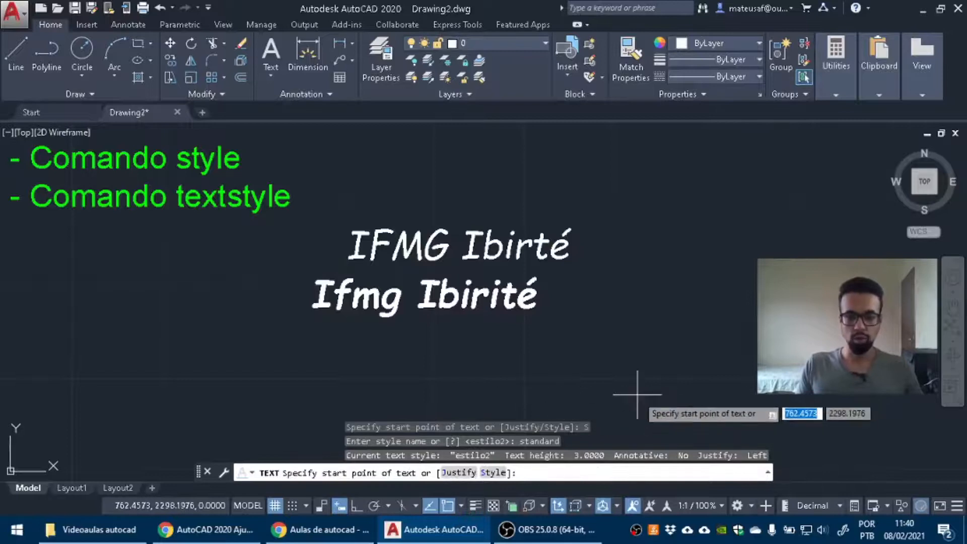
left_click(677, 284)
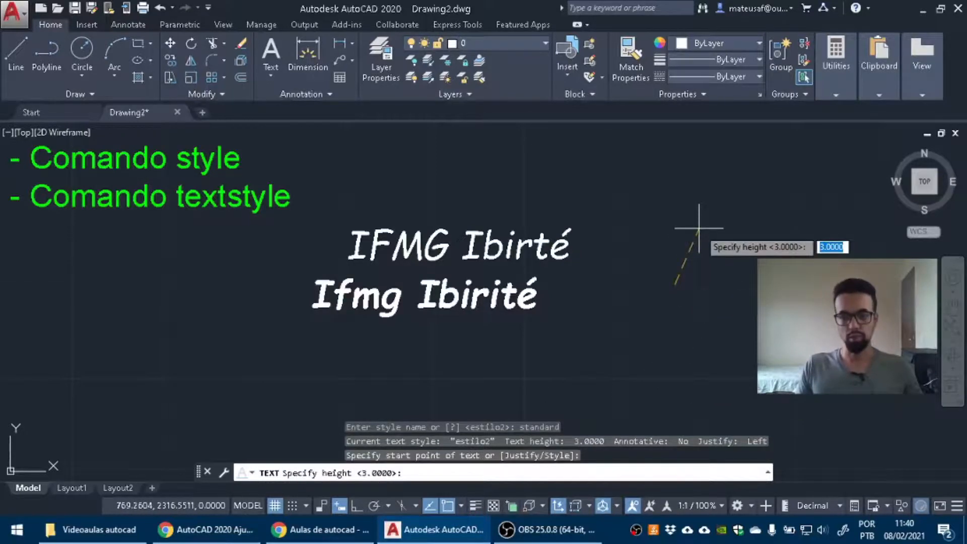
key("Return")
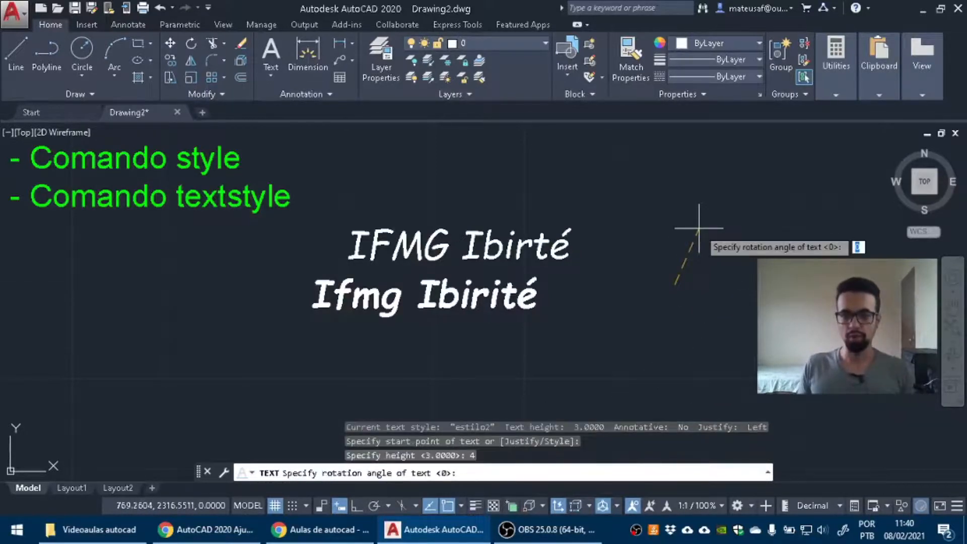
key("Return")
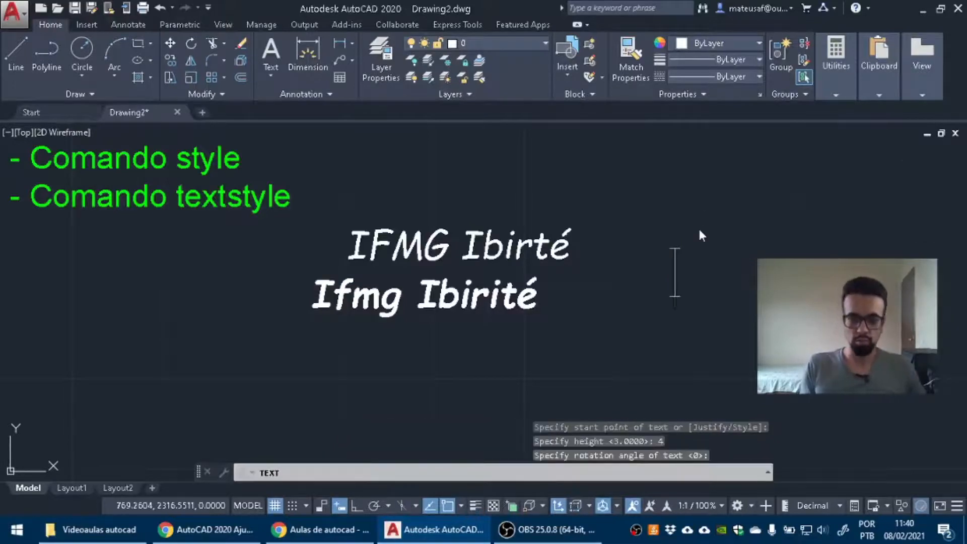
type("IFMG")
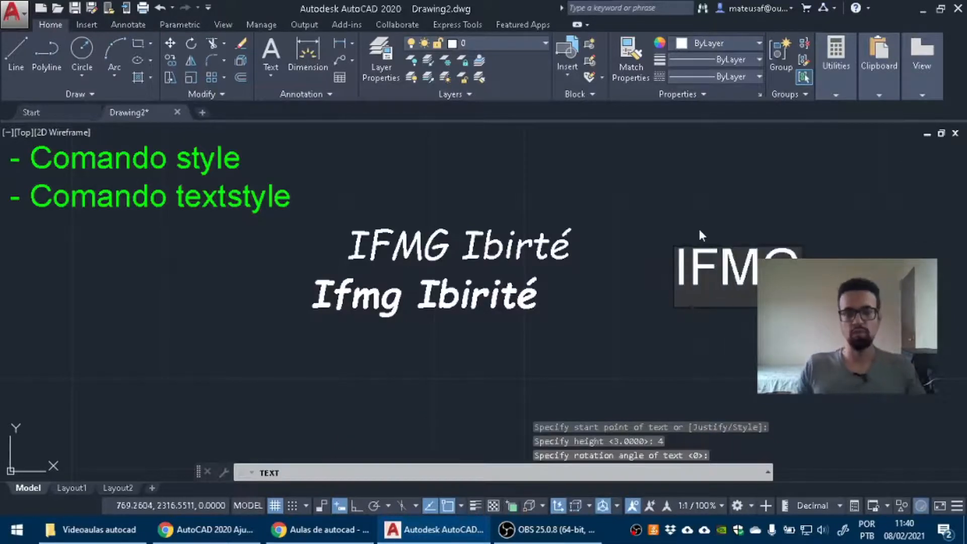
left_click(691, 189)
key("Escape")
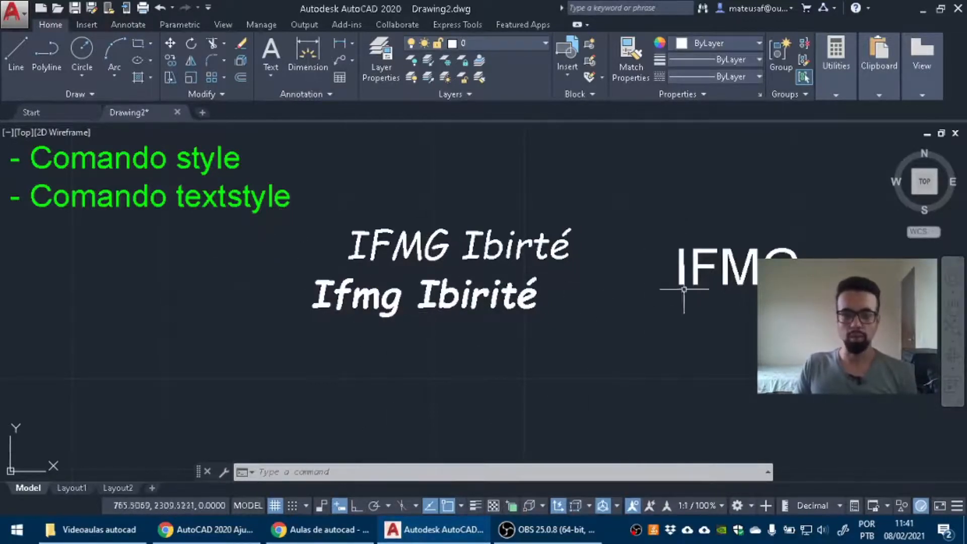
Create a new drawing and examine which text styles its text style settings contain, closing them without changes.
left_click(201, 113)
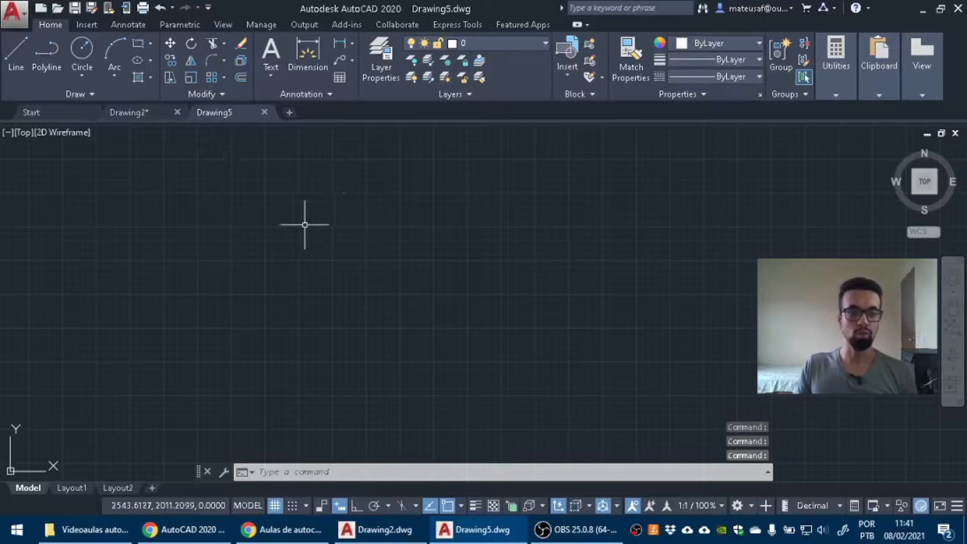
left_click(359, 242)
left_click(311, 272)
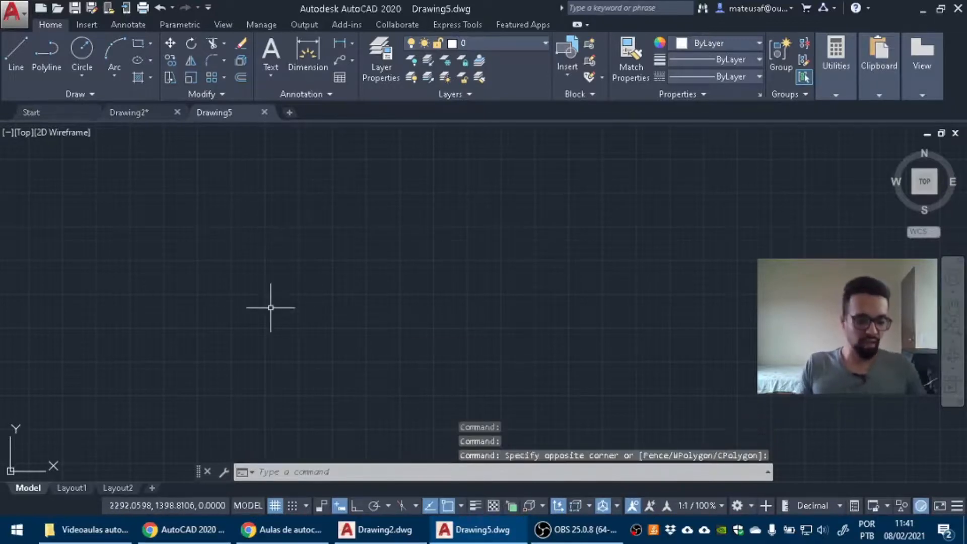
type("style")
key("Return")
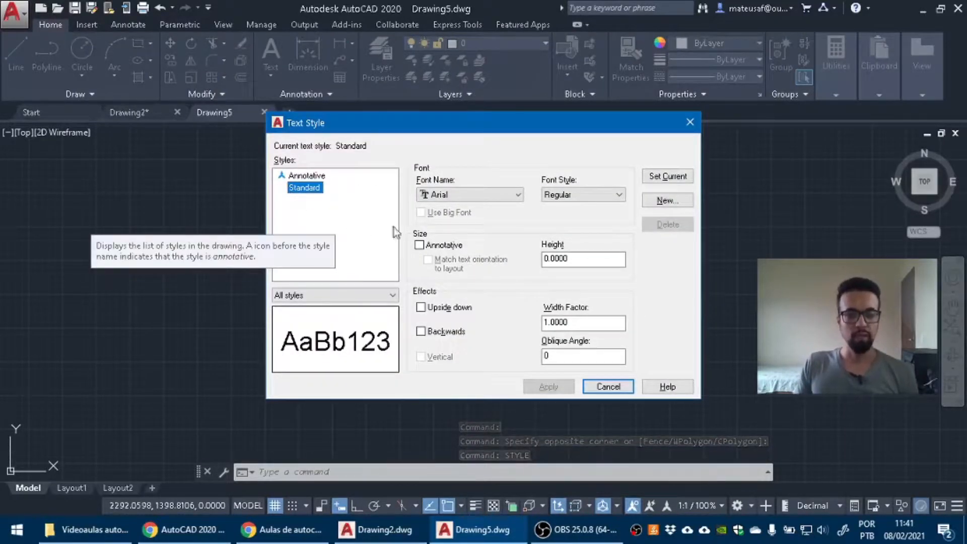
left_click(622, 389)
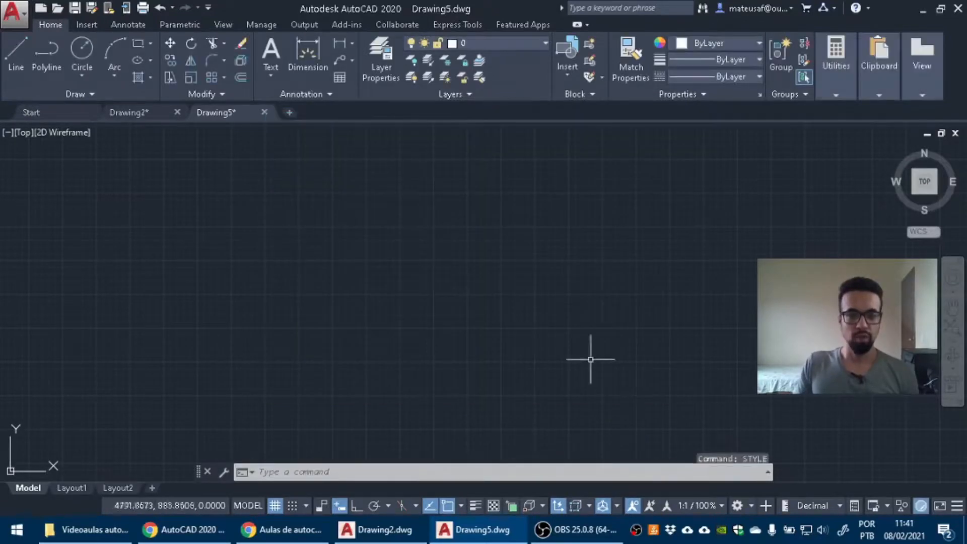
Return to Drawing2 and make estilo2 the current text style with the TEXTSTYLE command.
left_click(125, 112)
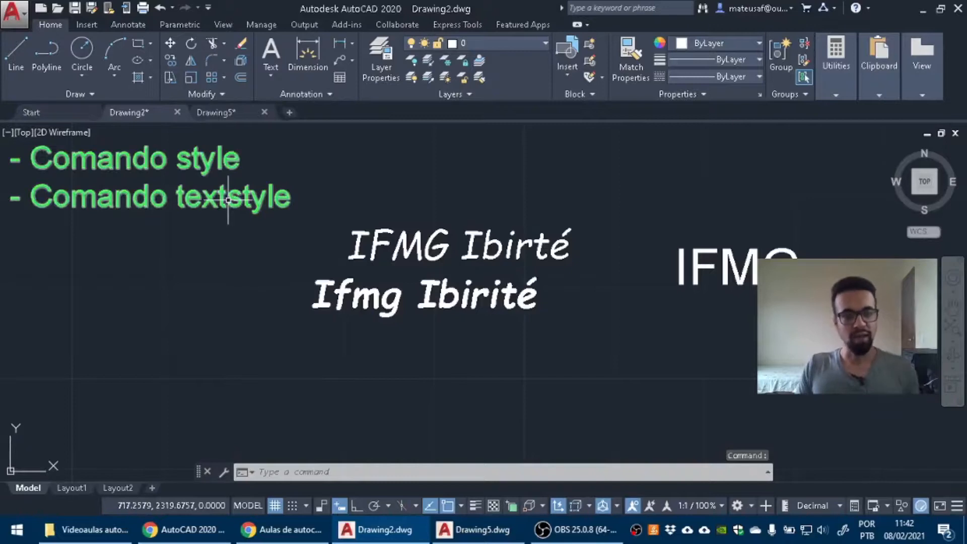
key("Escape")
key("Escape")
key("Escape")
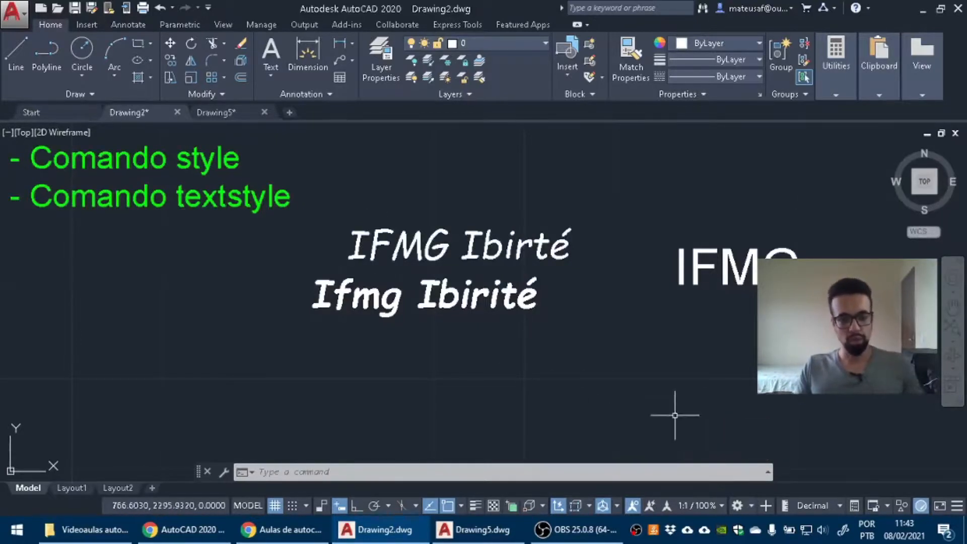
type("texts")
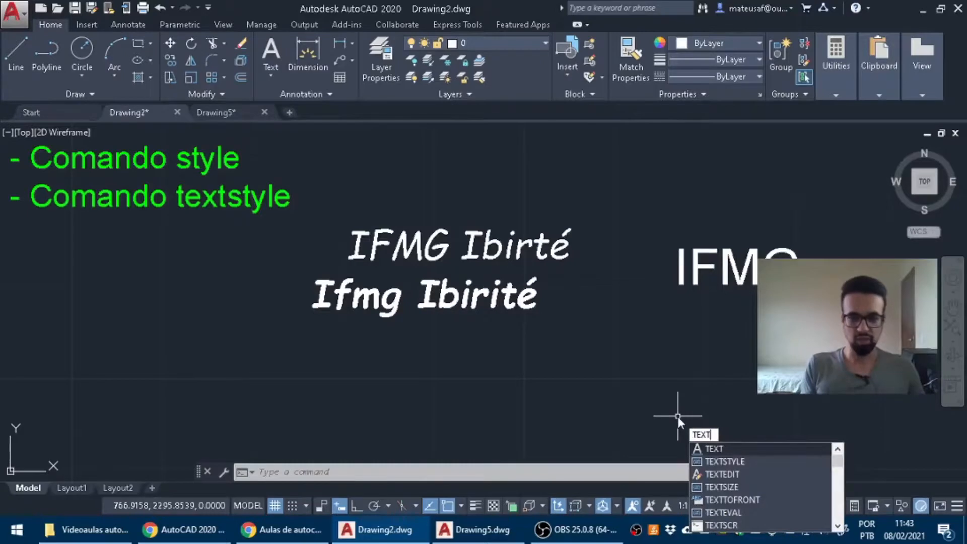
key("Return")
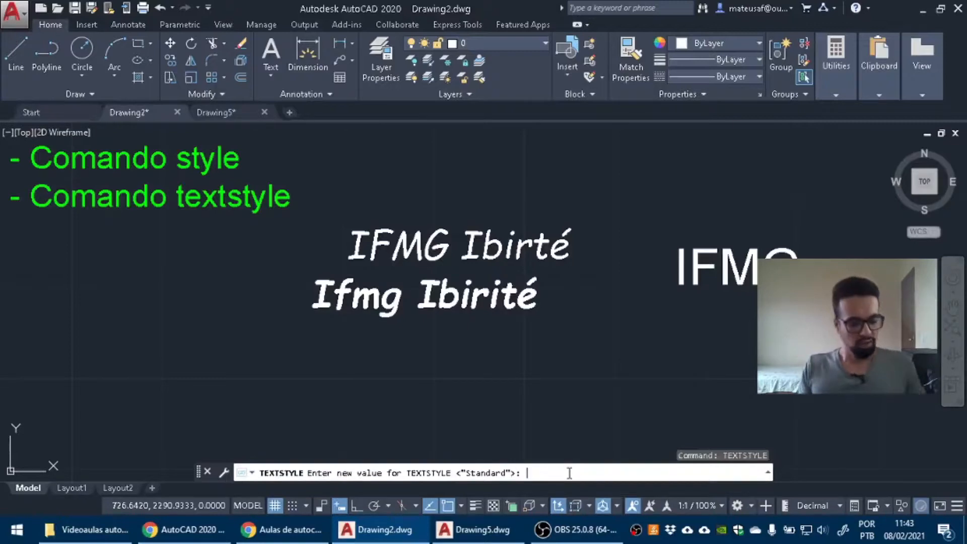
type("es")
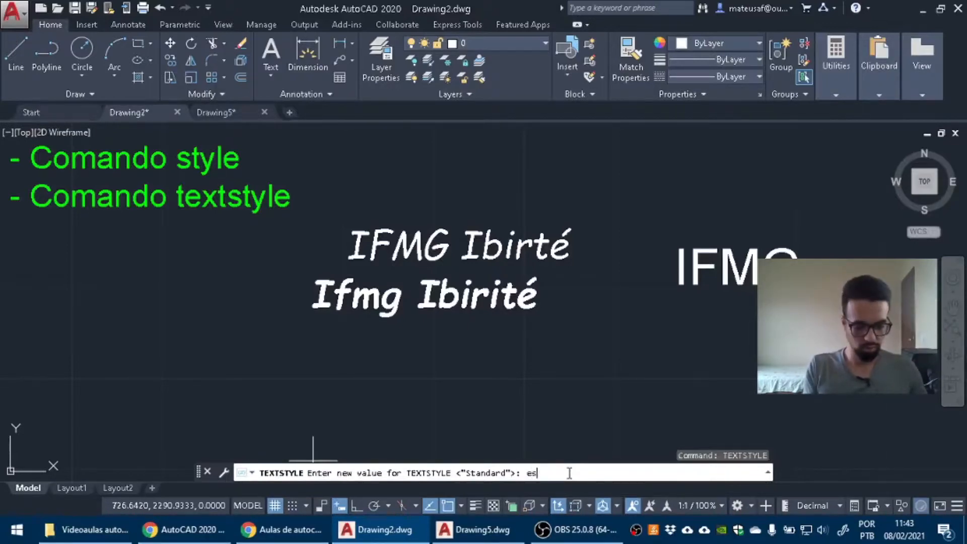
type("tilo2")
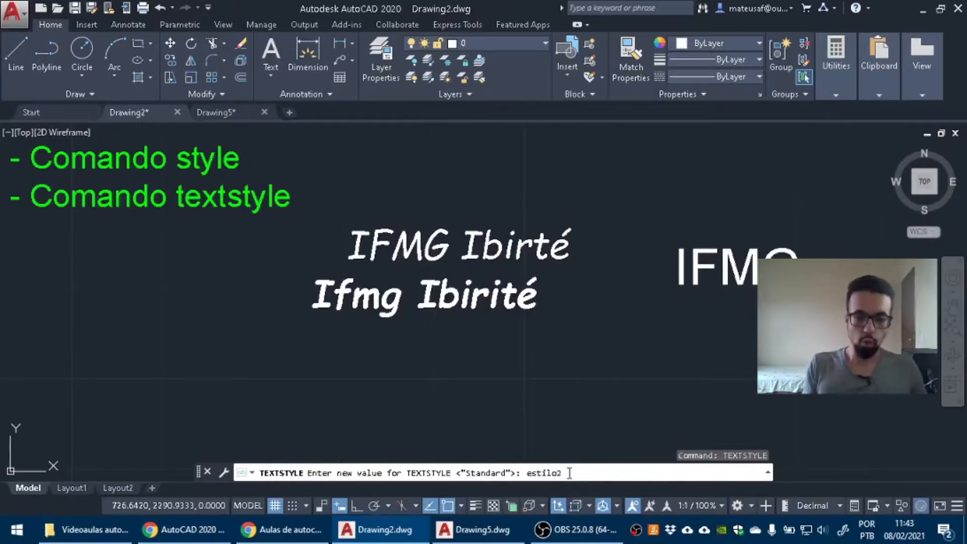
key("Return")
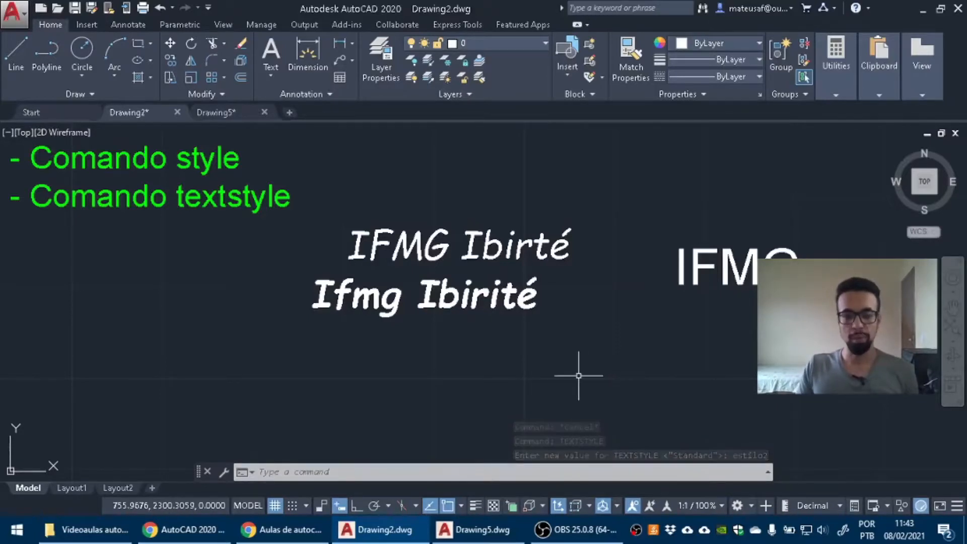
Start a multiline text and define its text box below the bold "Ifmg Ibirité" text.
type("text")
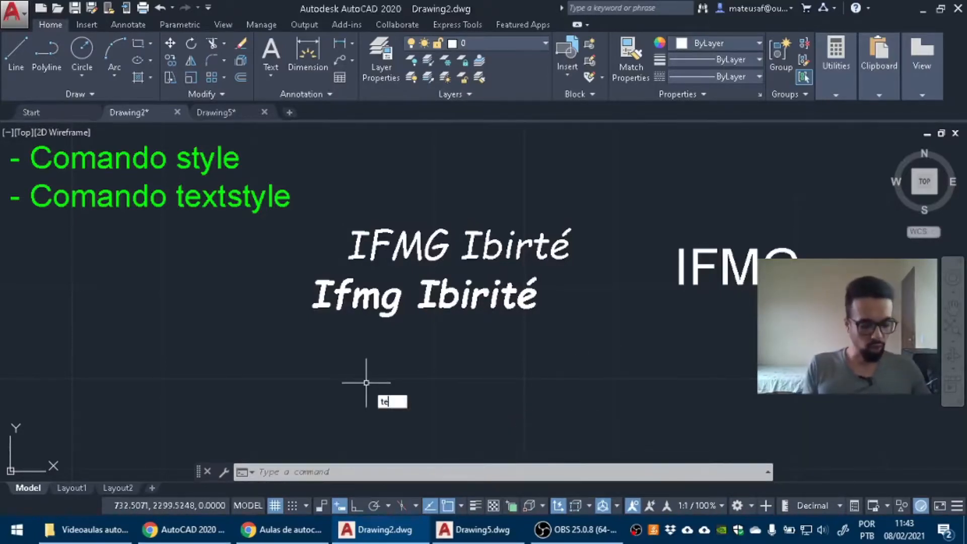
key("Return")
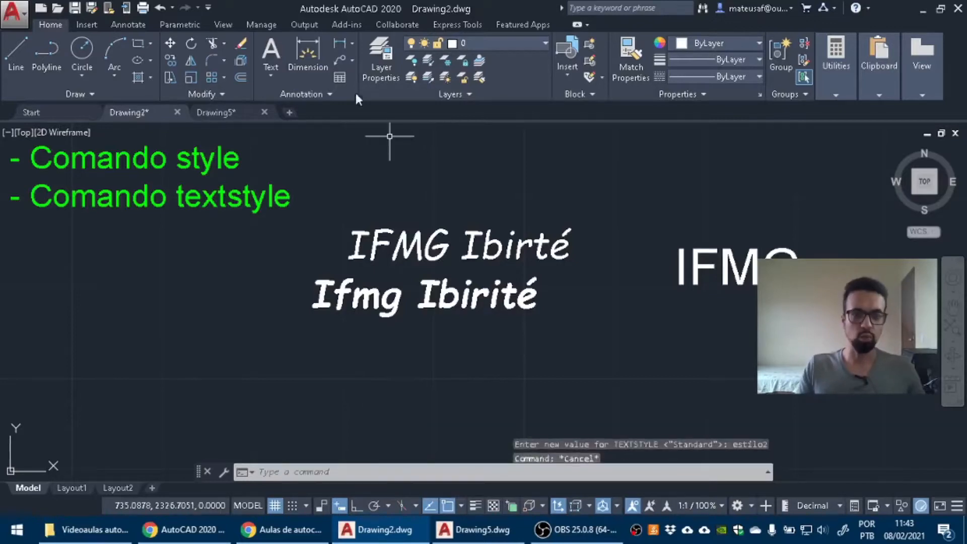
left_click(270, 55)
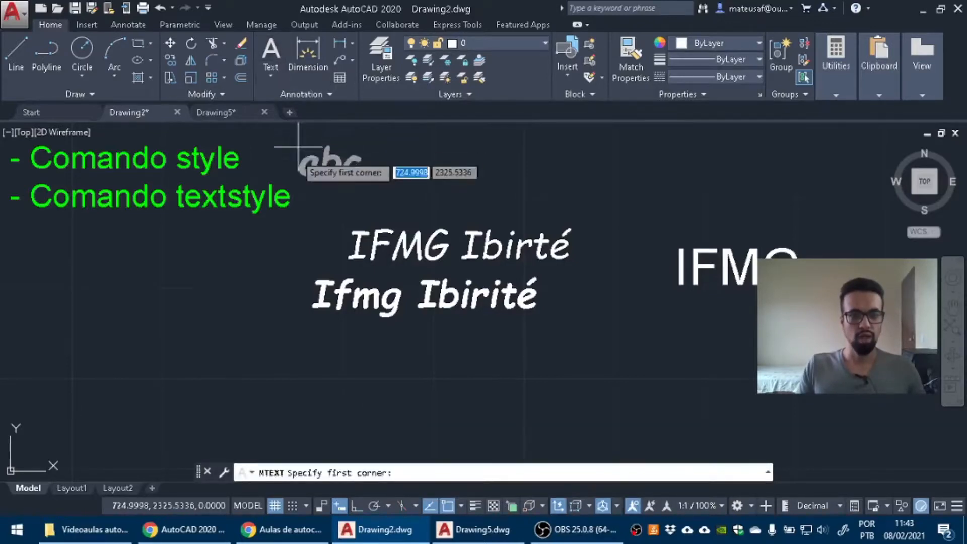
left_click(271, 74)
left_click(252, 110)
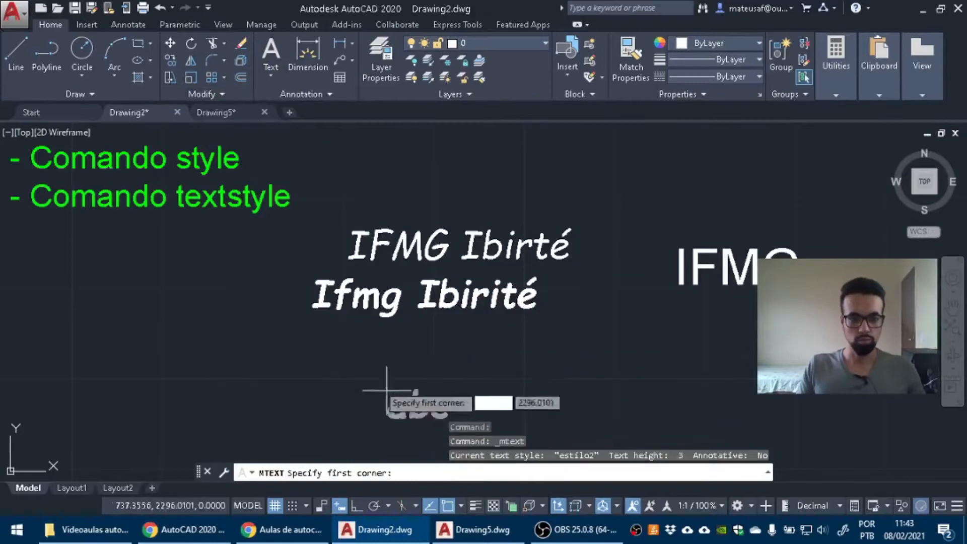
middle_click_drag(387, 318, 392, 251)
left_click(312, 281)
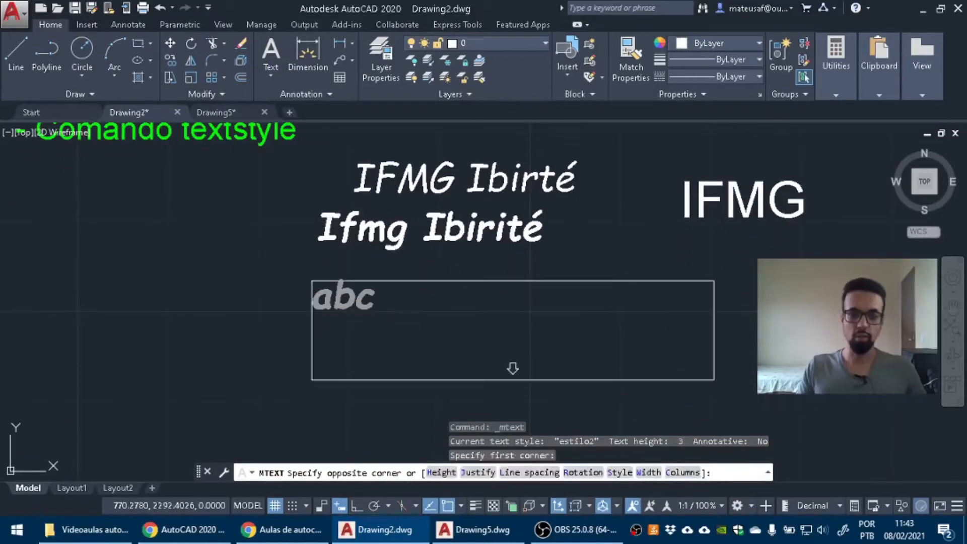
left_click(715, 379)
Write "TEXTO" in the new text box and finish the multiline text.
type("TE")
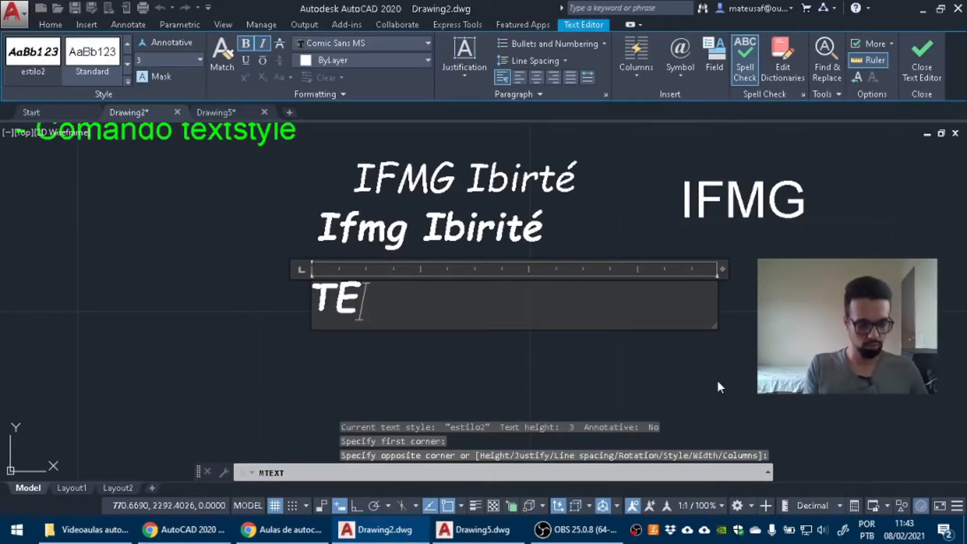
type("XRTO")
key("BackSpace")
key("BackSpace")
key("BackSpace")
type("TO")
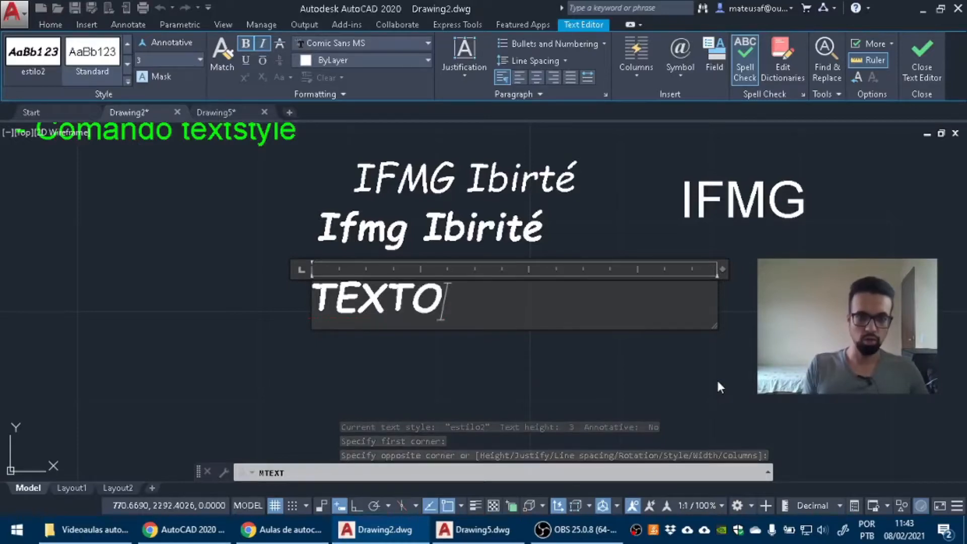
left_click(637, 360)
mouse_move(574, 253)
middle_mouse_down()
mouse_move(582, 292)
mouse_move(567, 323)
middle_mouse_up()
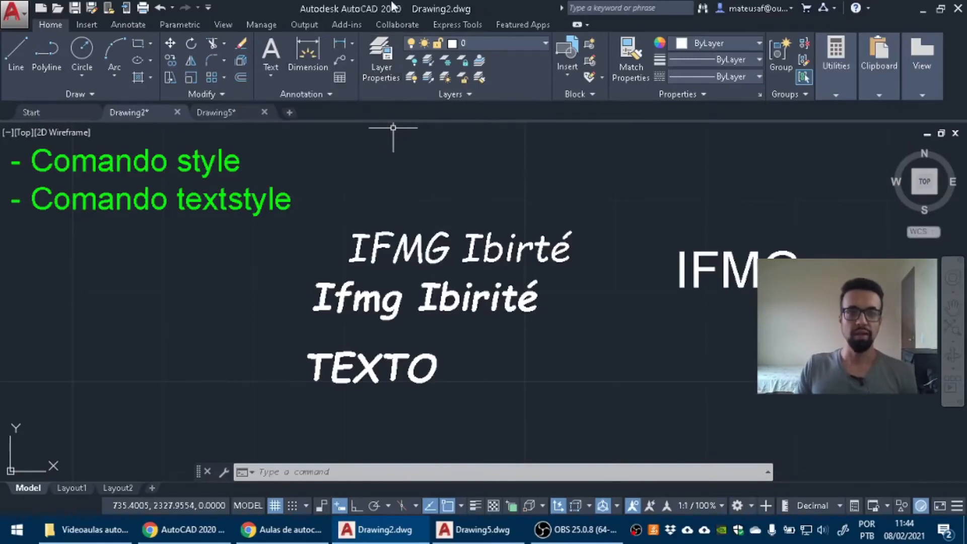
left_click(855, 124)
left_click(751, 262)
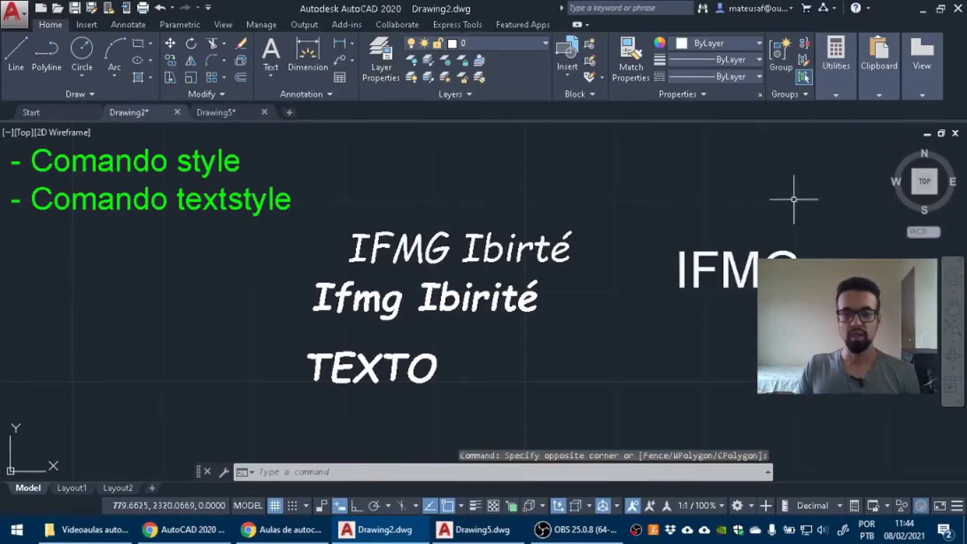